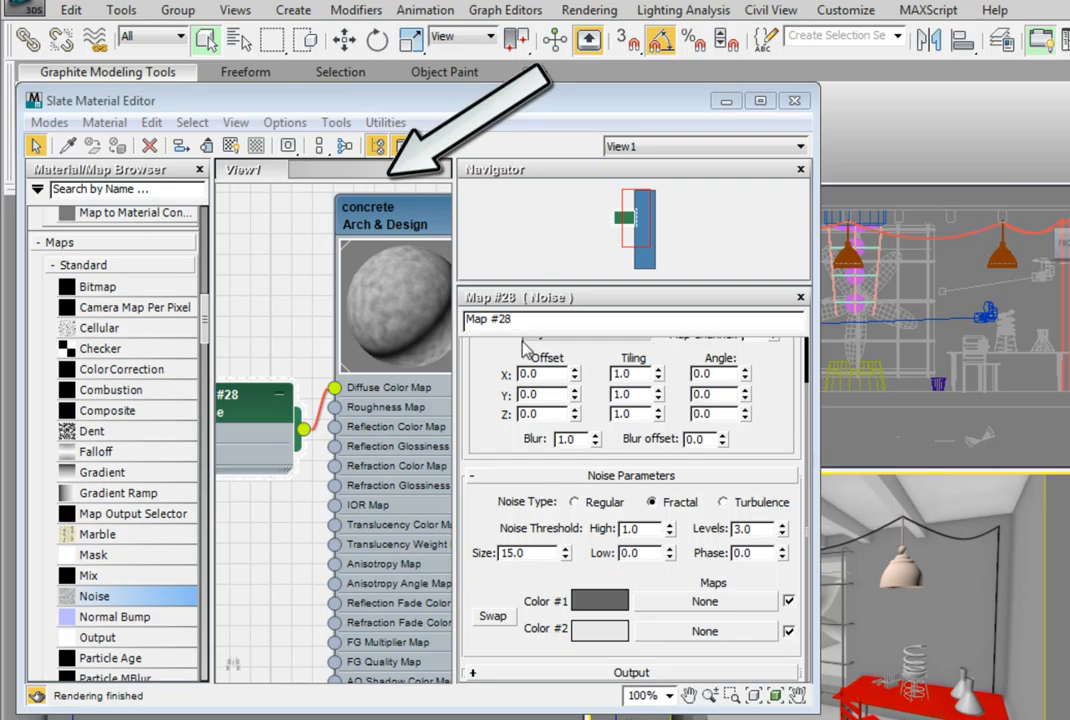
Create a new material editor view named workspace2
right_click(309, 176)
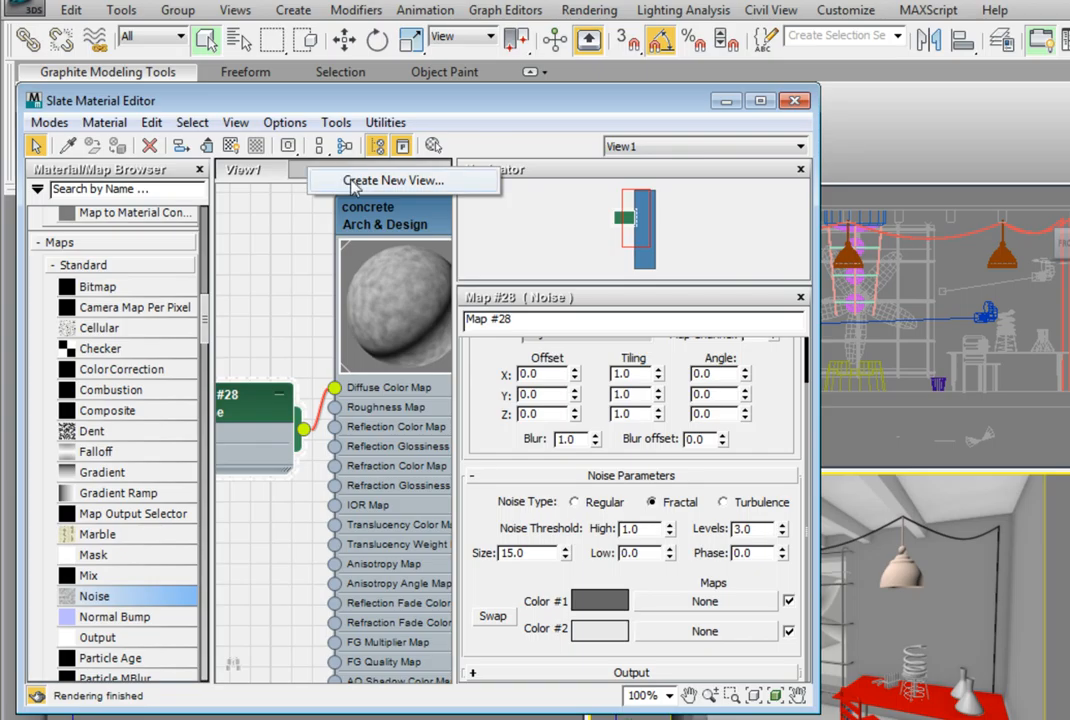
click(313, 181)
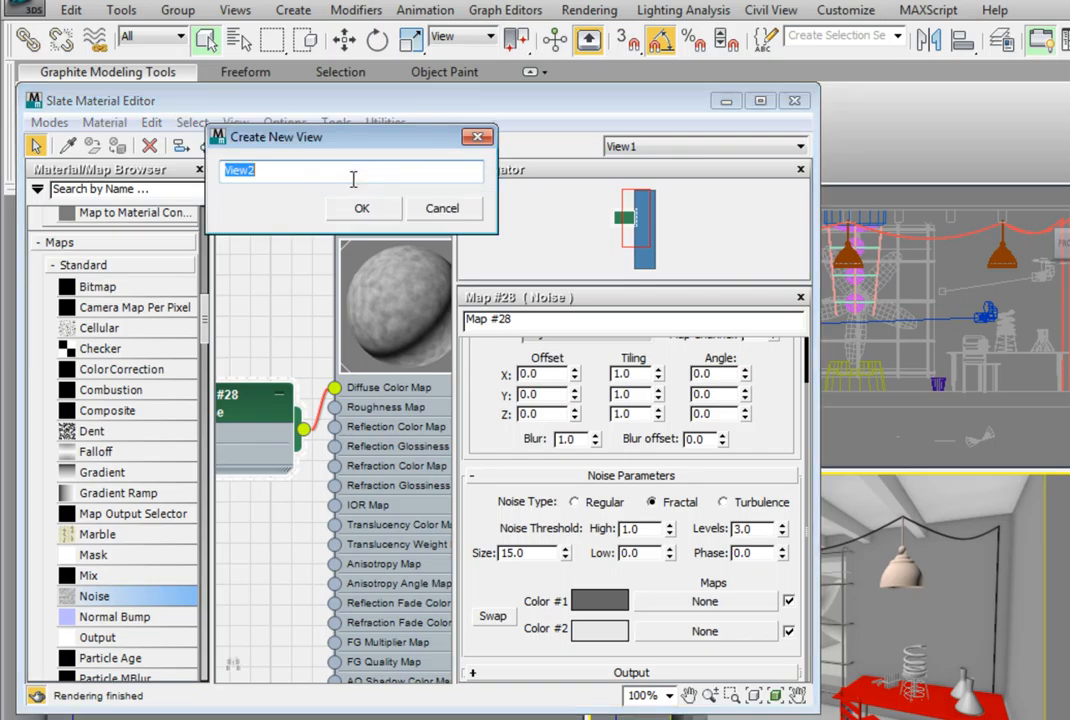
text(workspace2)
click(362, 208)
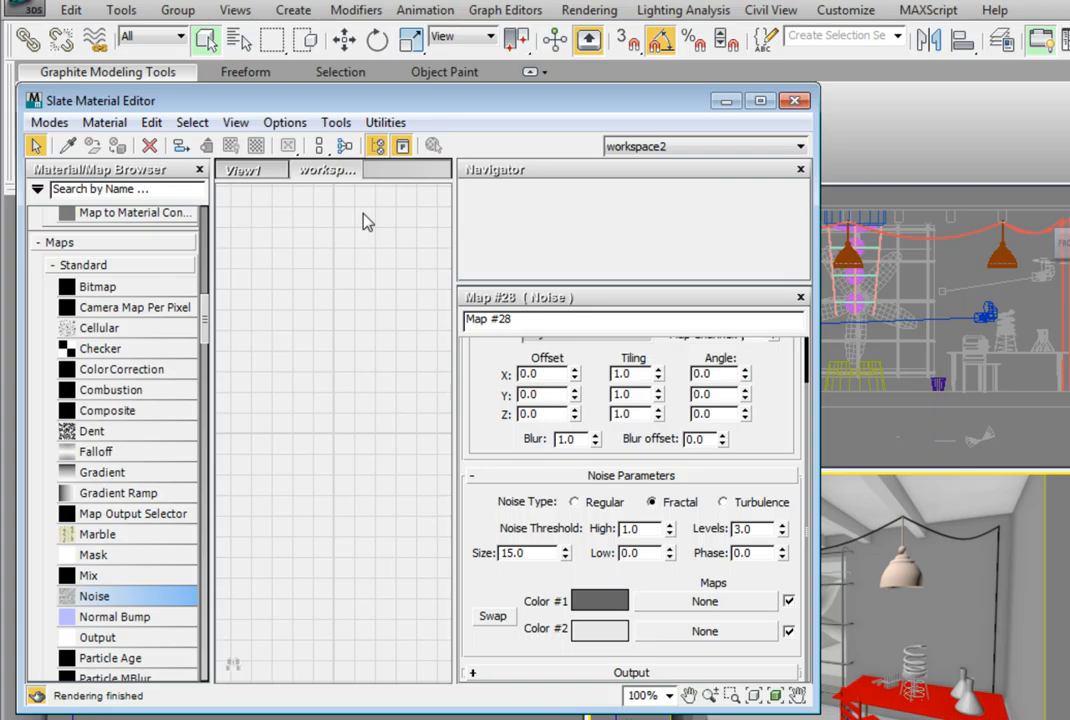
Add an Autodesk Hardwood material from the mental ray materials to the workspace2 view
mouse_move(205, 340)
mouse_down()
mouse_move(214, 270)
mouse_move(222, 275)
mouse_up()
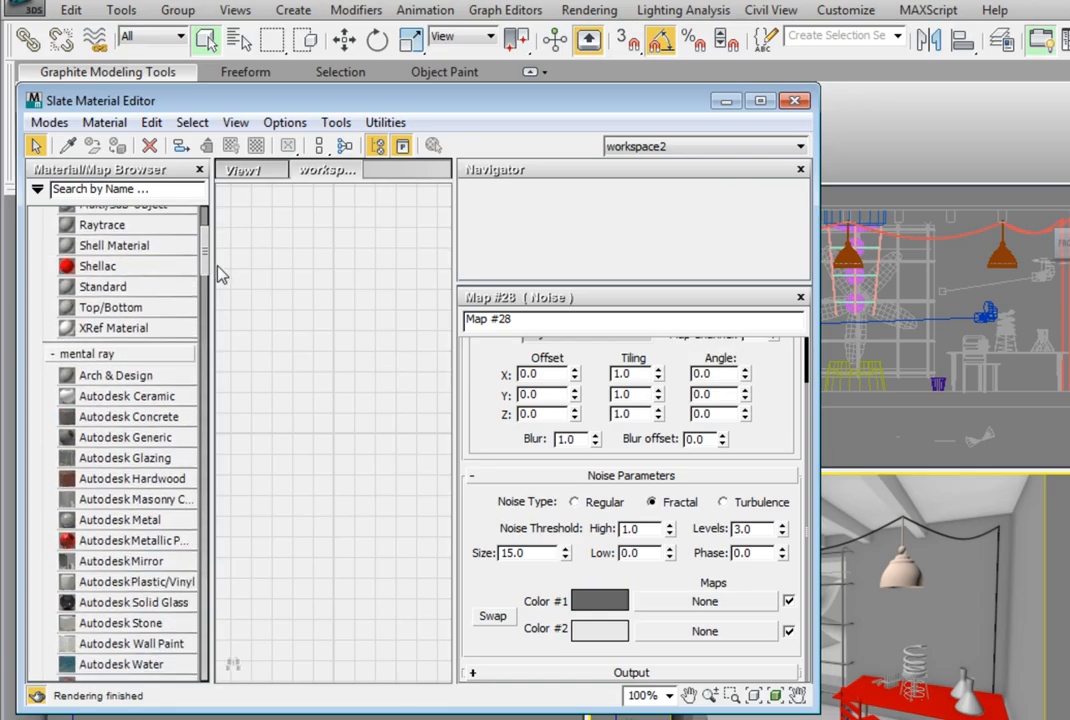
scroll(205, 270, down, 1)
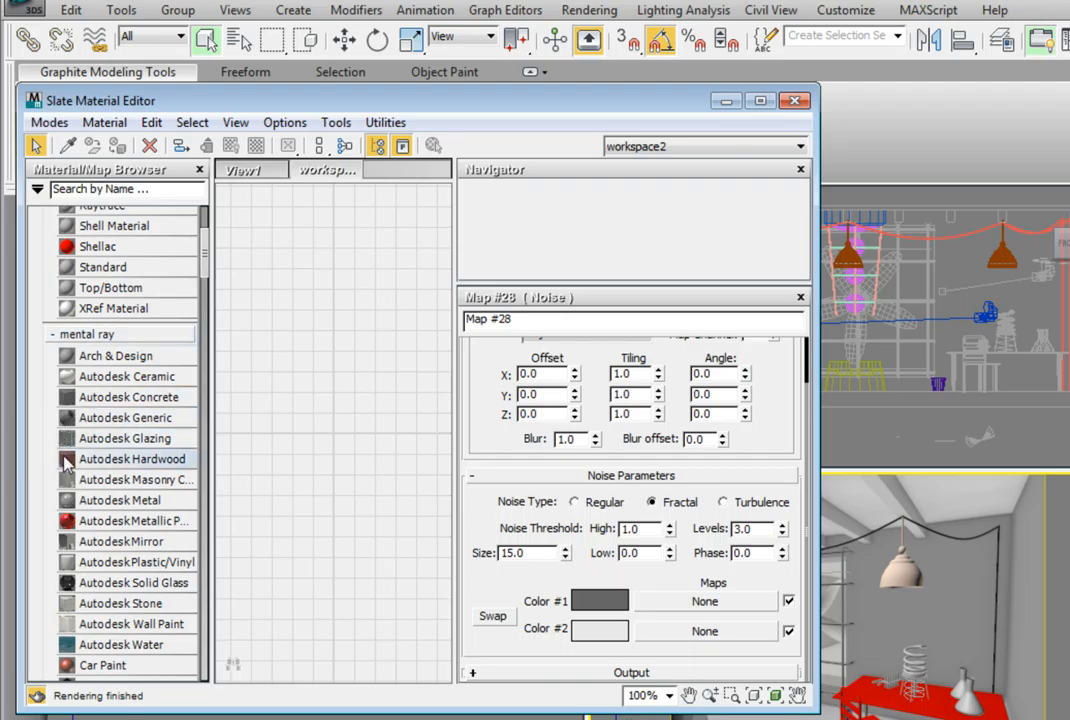
drag(68, 458, 338, 378)
Delete the two bitmap nodes feeding the hardwood material's Wood_Image and Relief_Pattern_Image inputs
middle_drag(260, 318, 389, 313)
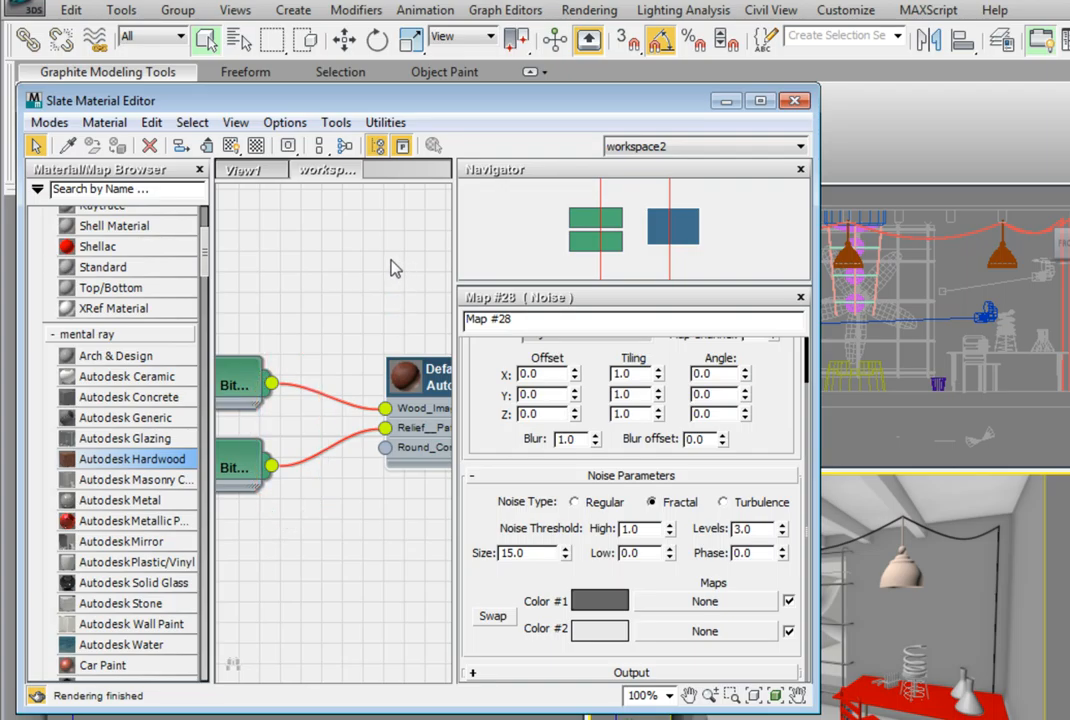
middle_drag(340, 280, 374, 278)
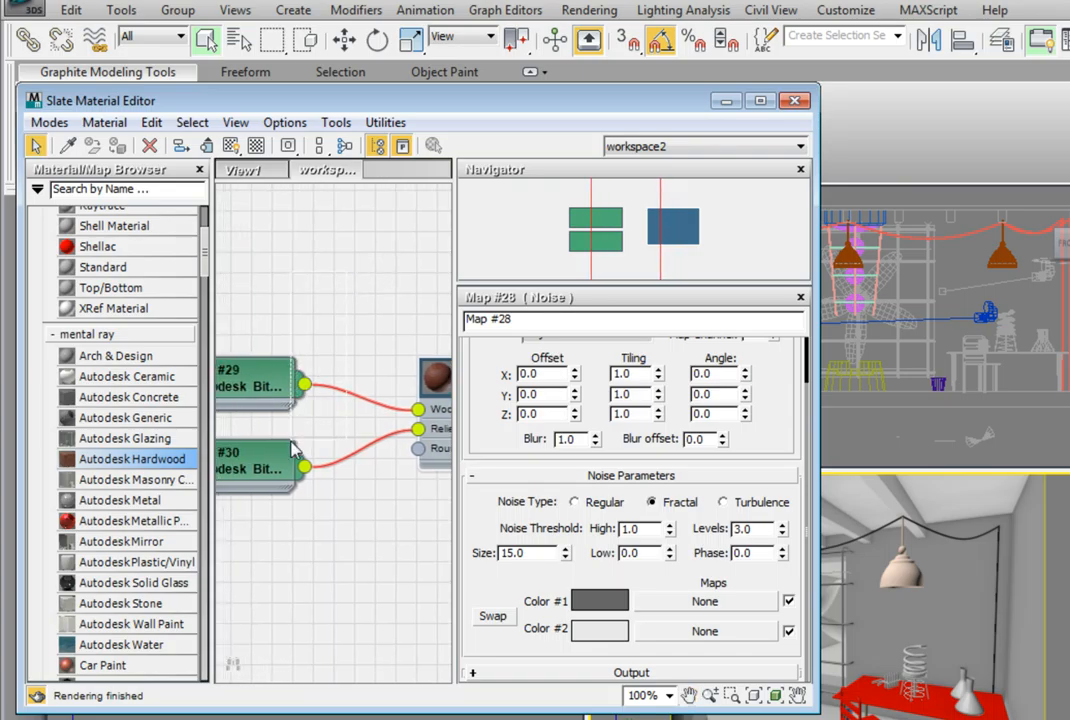
drag(201, 550, 201, 551)
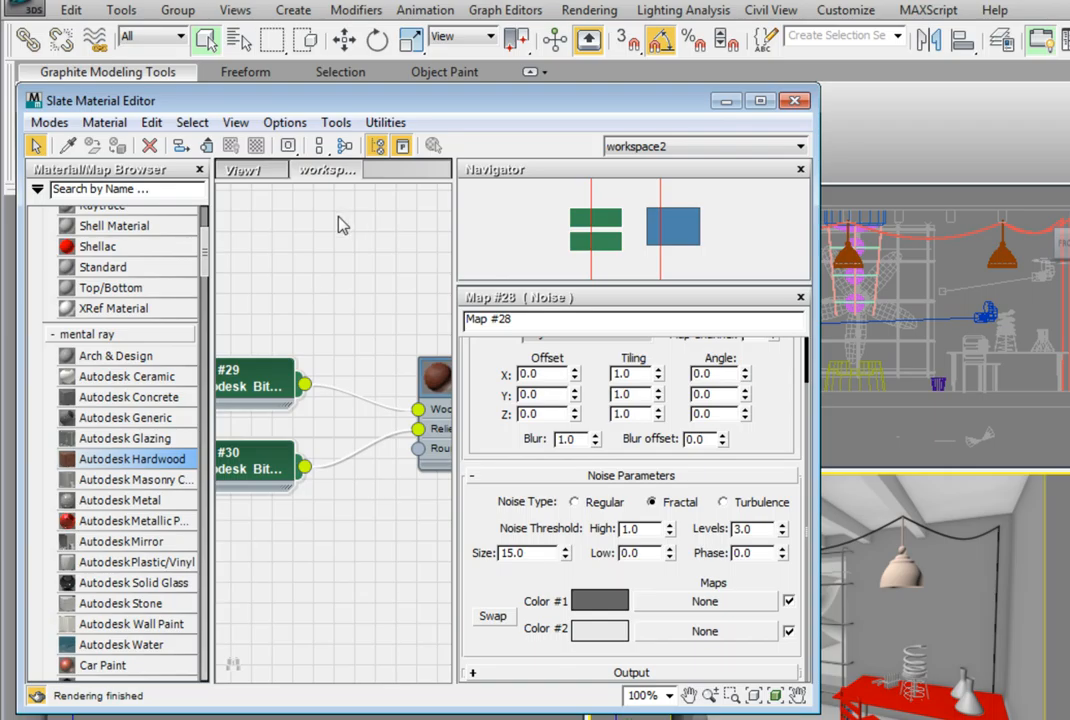
key(Delete)
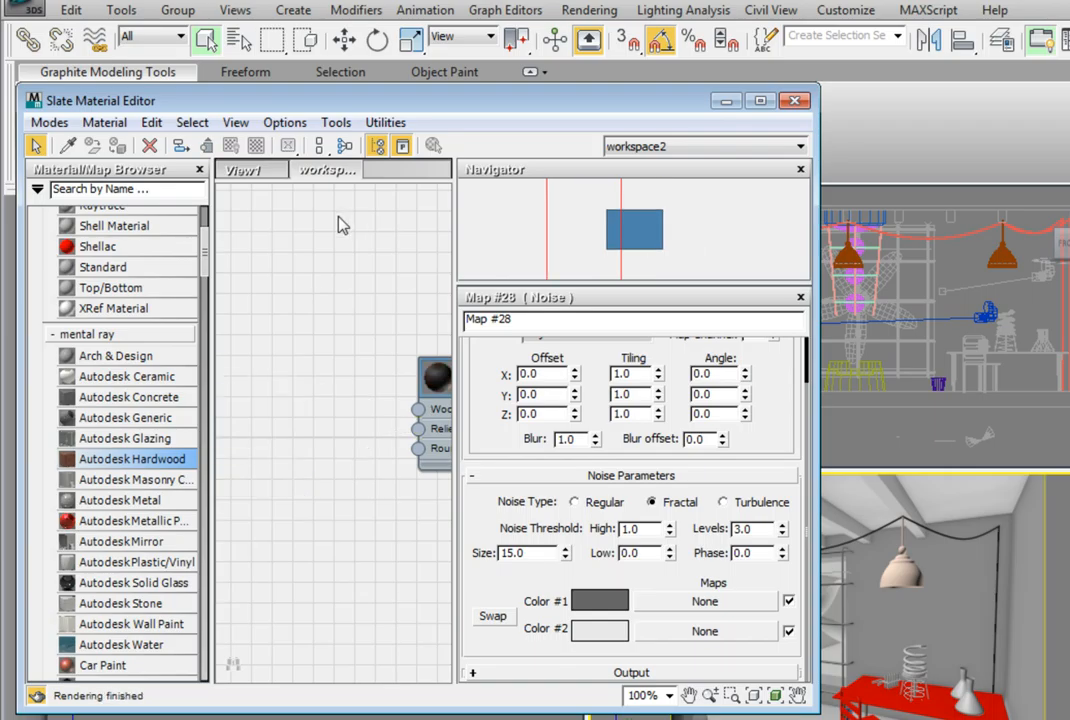
Open the hardwood material's parameters and enlarge its node preview
middle_drag(401, 287, 293, 270)
double_click(393, 370)
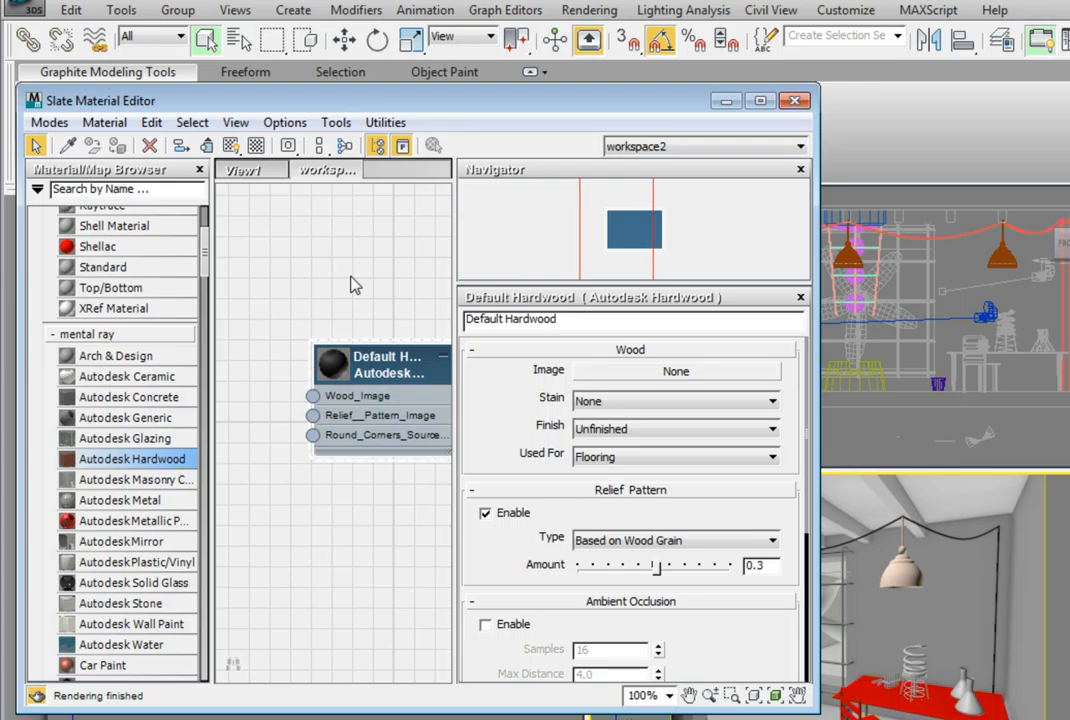
double_click(333, 362)
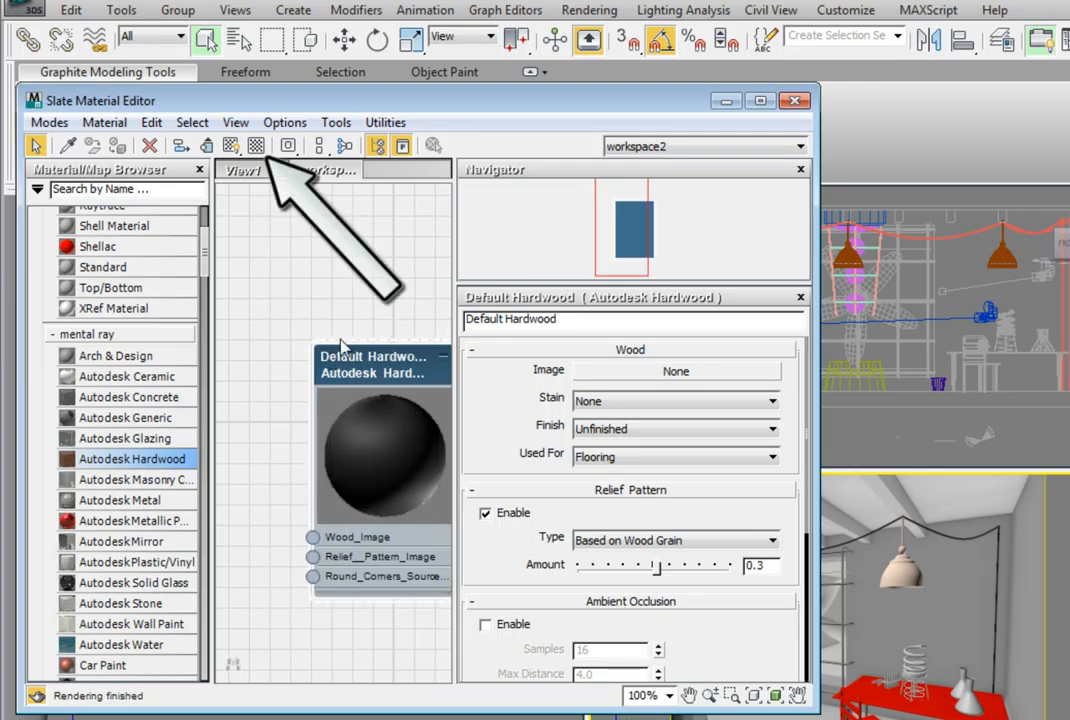
Show the checkered background in the hardwood material's preview and rename the material as wood beam
middle_drag(346, 299, 279, 240)
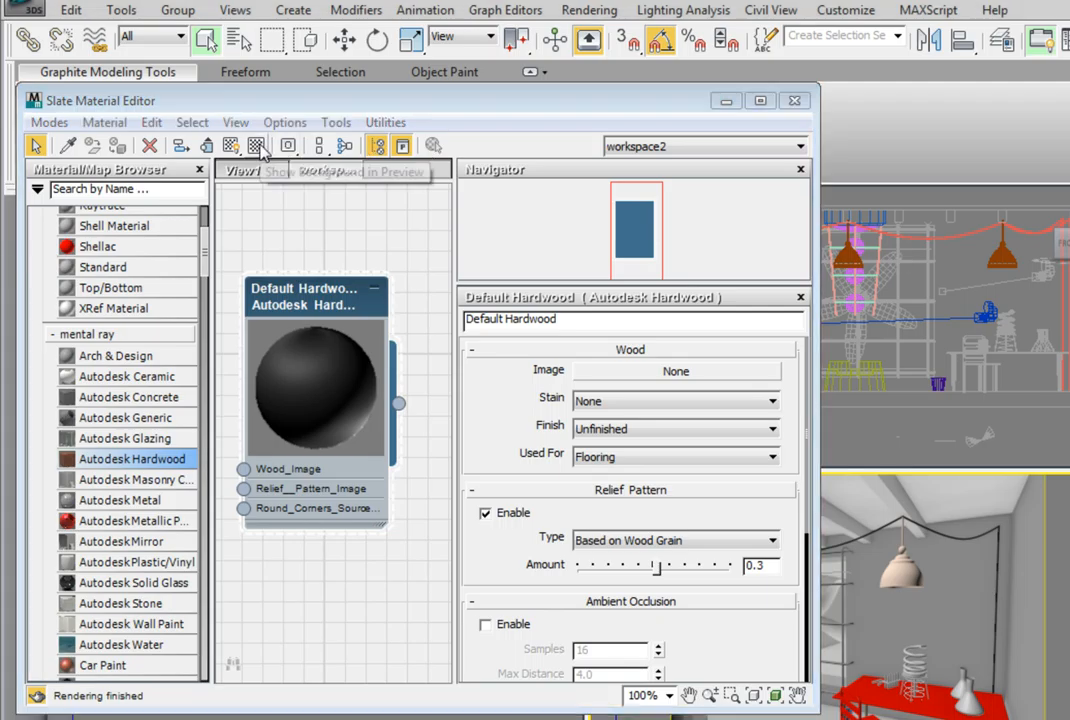
click(258, 146)
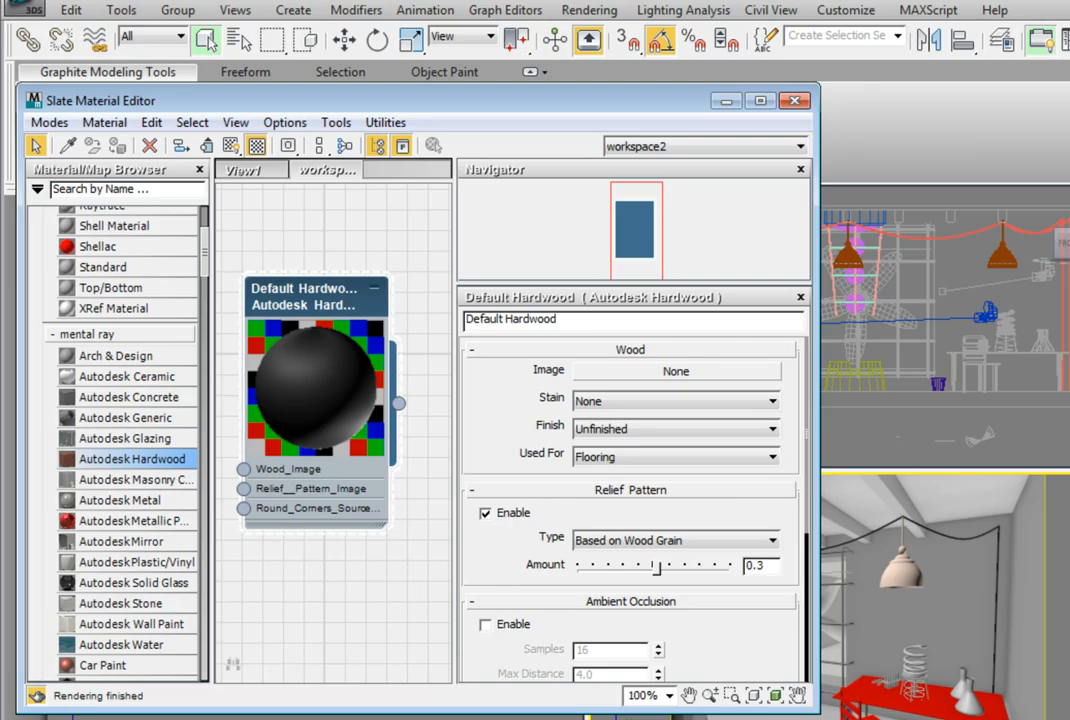
drag(556, 319, 378, 320)
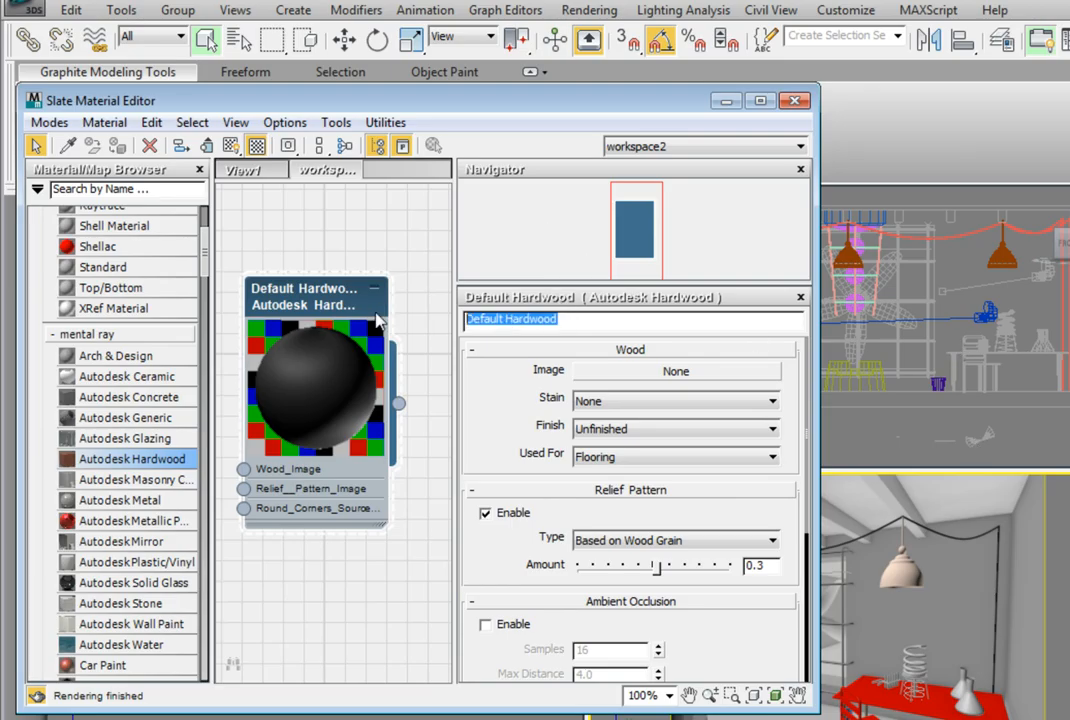
text(woodb)
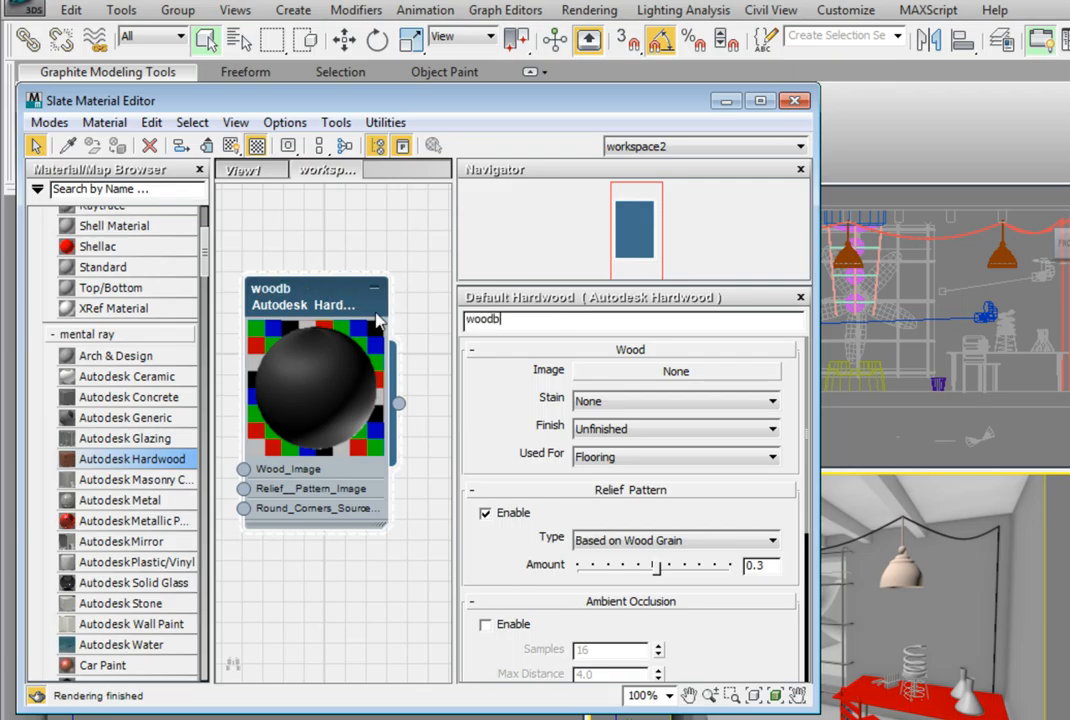
key(BackSpace)
text(beam)
Add a Wood map wired into the wood beam material's Wood_Image input and set Used For to Furniture
drag(210, 262, 206, 376)
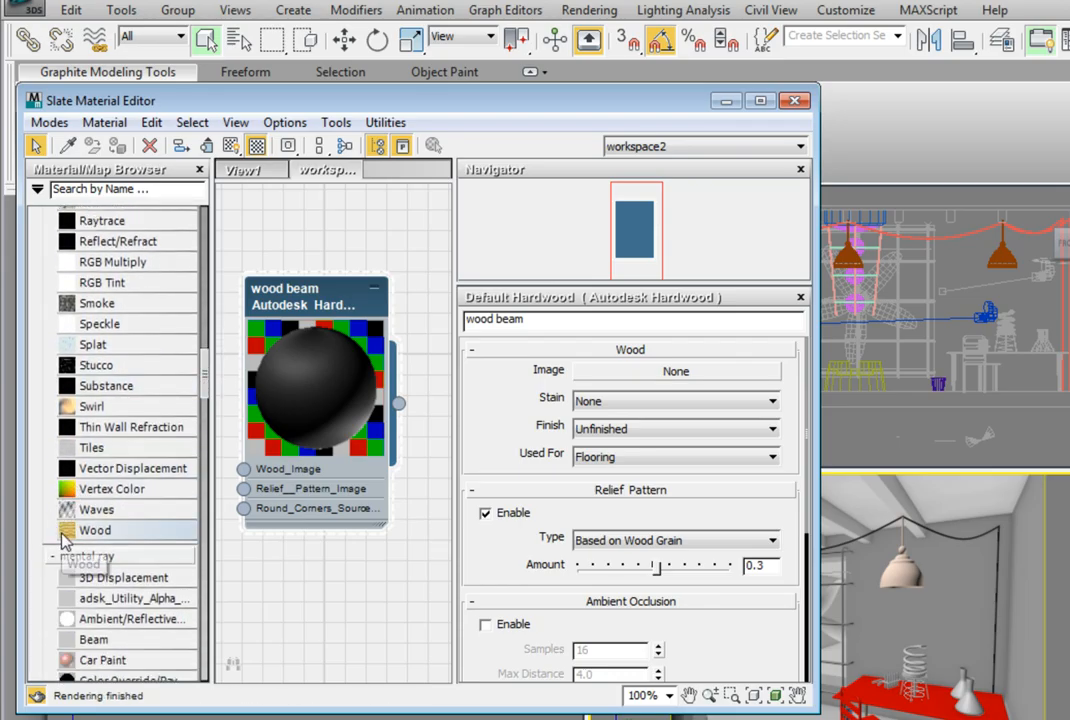
middle_drag(256, 539, 329, 541)
drag(66, 532, 279, 454)
middle_drag(278, 518, 362, 480)
drag(350, 392, 297, 413)
middle_drag(338, 518, 244, 497)
drag(258, 428, 313, 452)
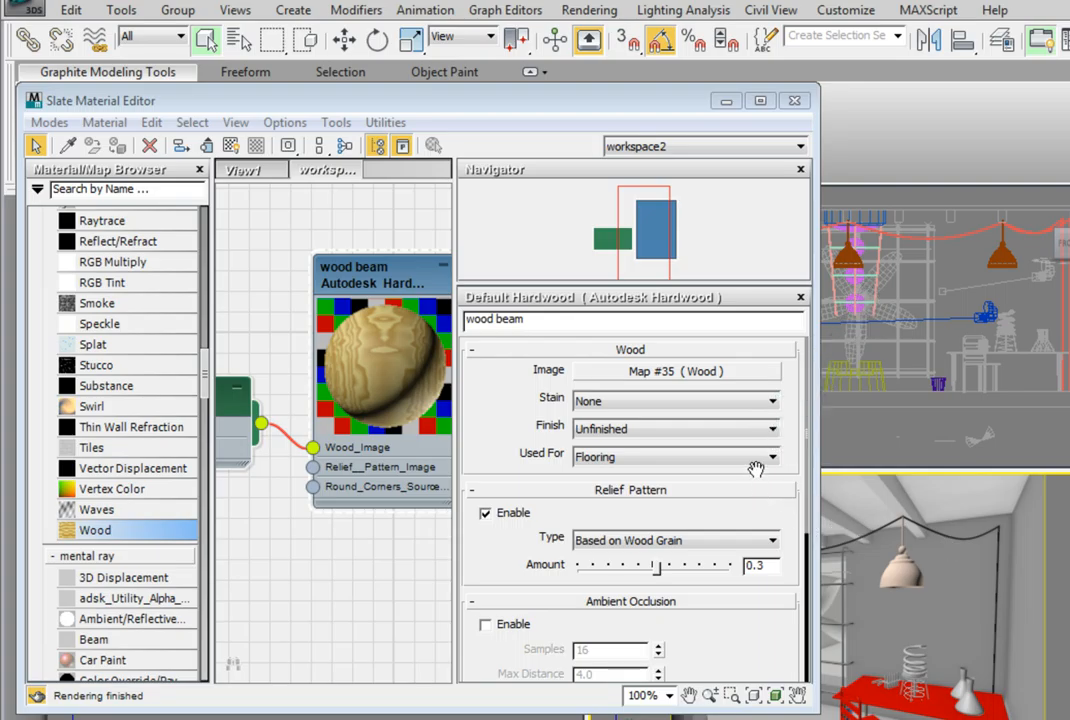
click(757, 458)
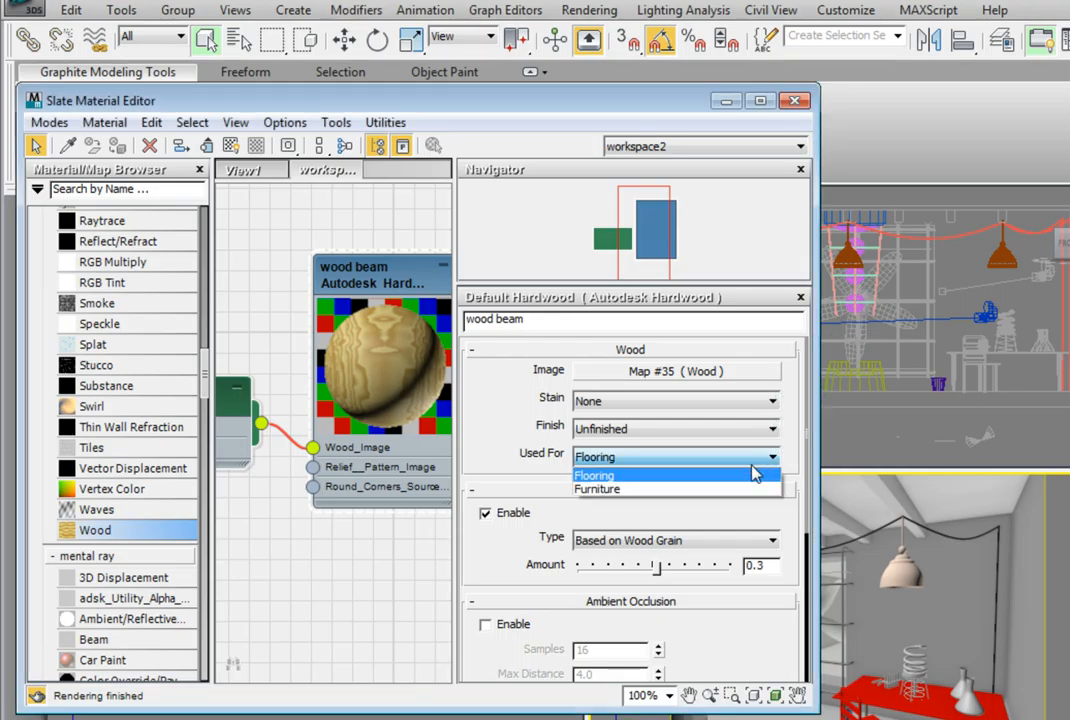
click(742, 489)
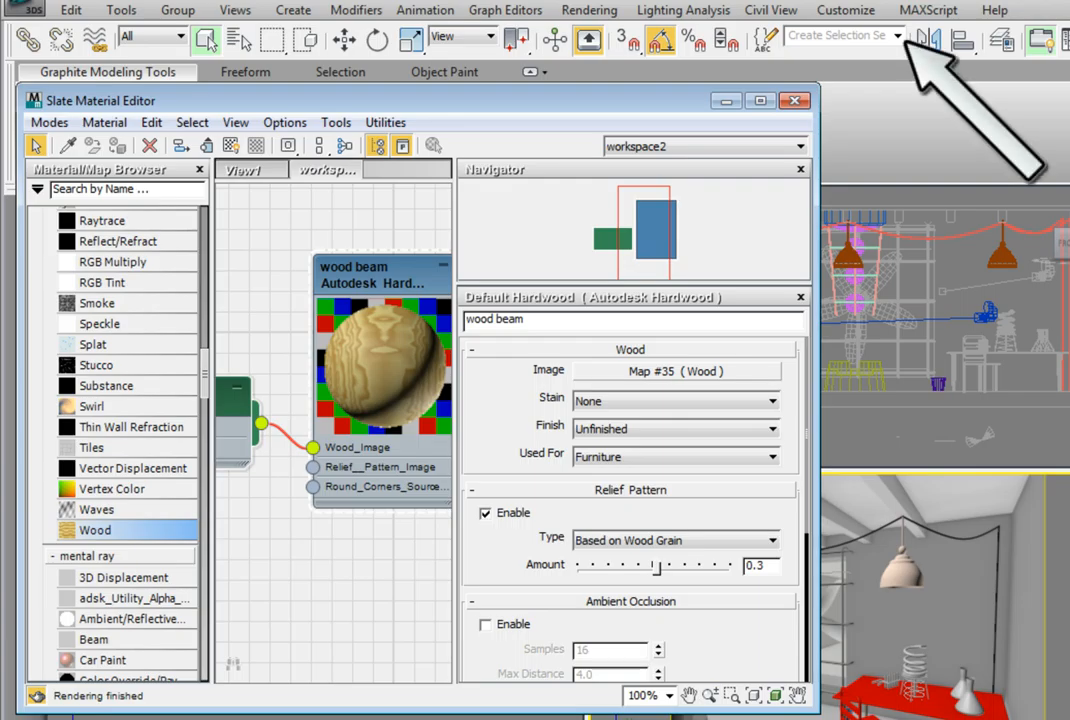
Select the Beams named selection set and assign the wood beam material to it
click(897, 36)
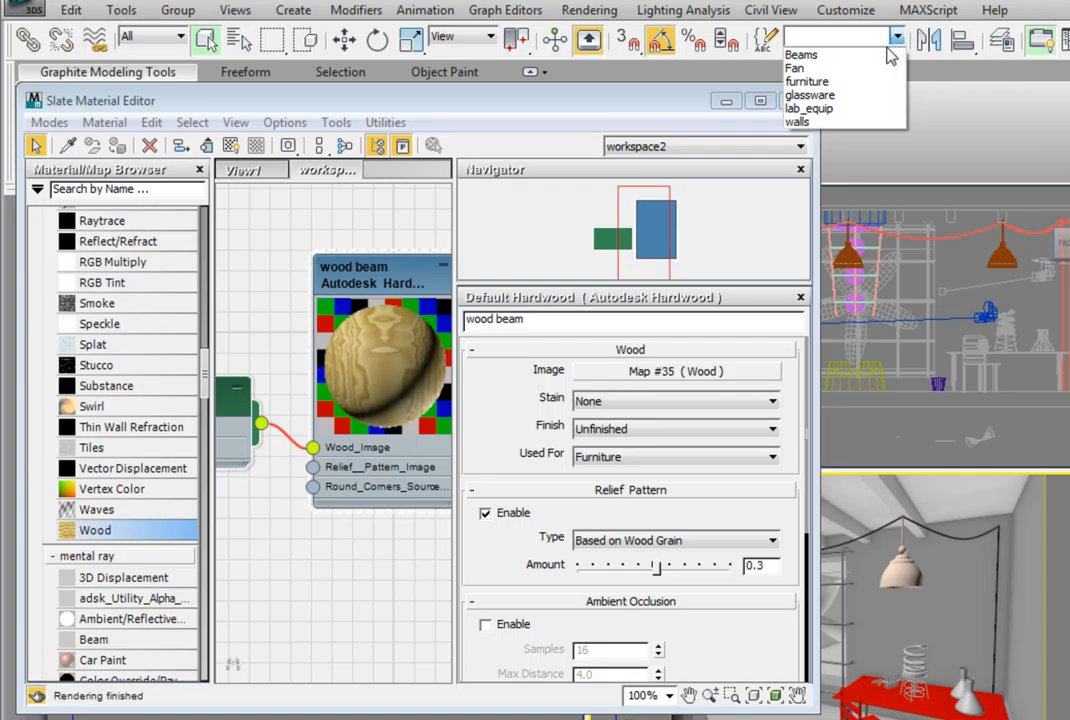
click(879, 56)
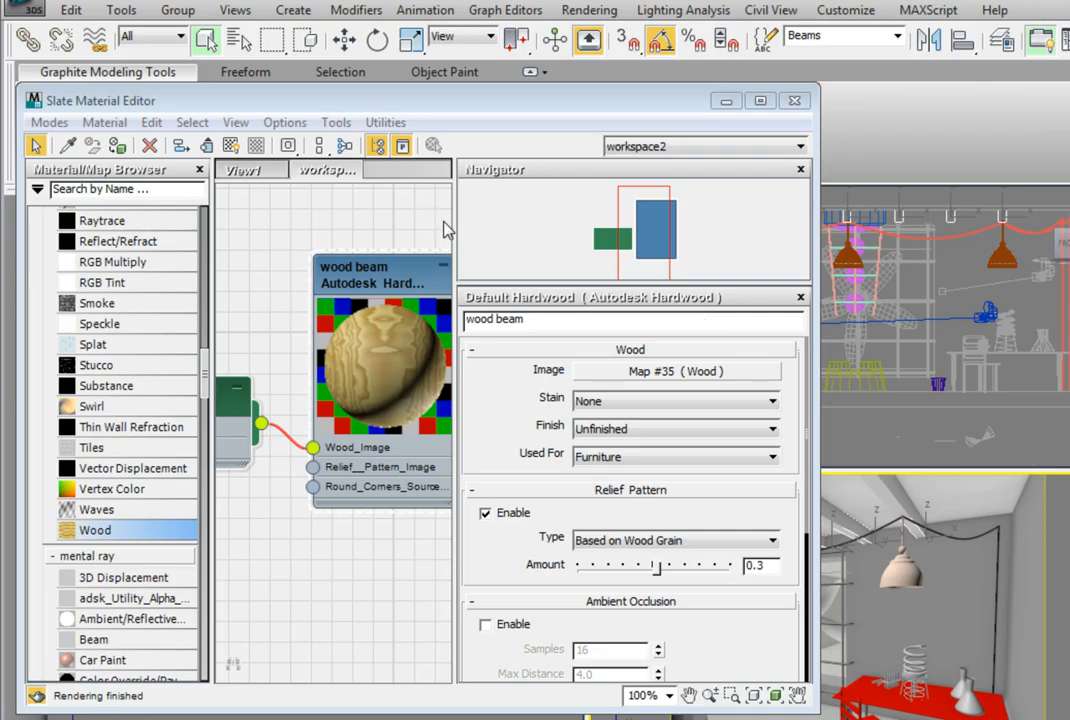
click(385, 270)
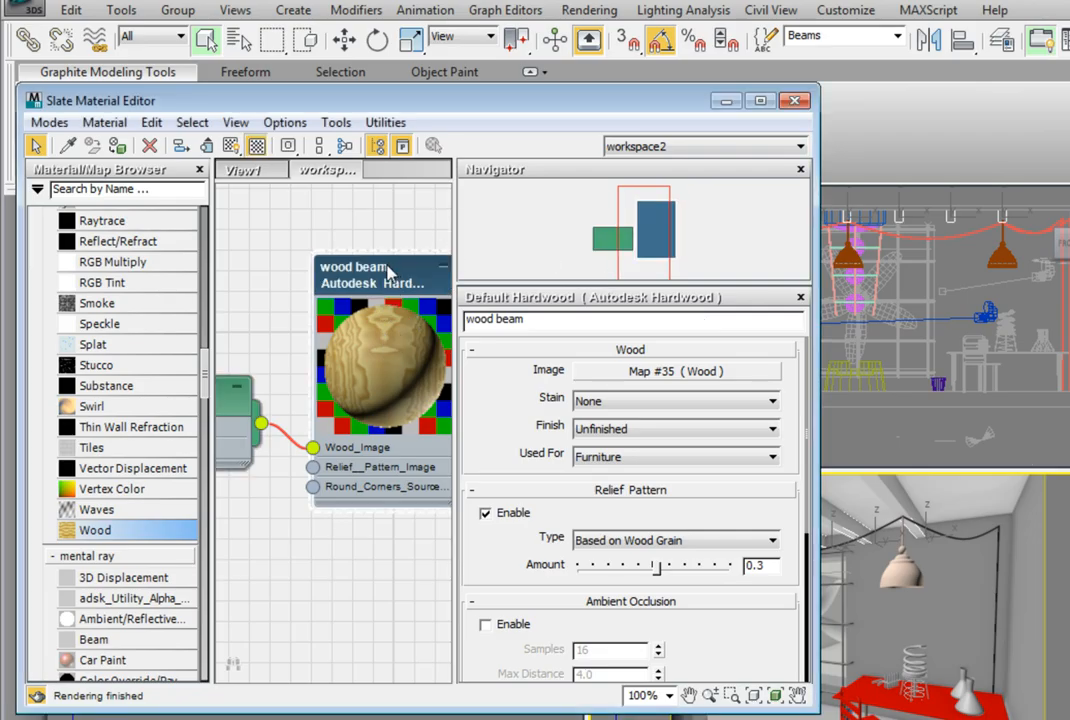
click(115, 148)
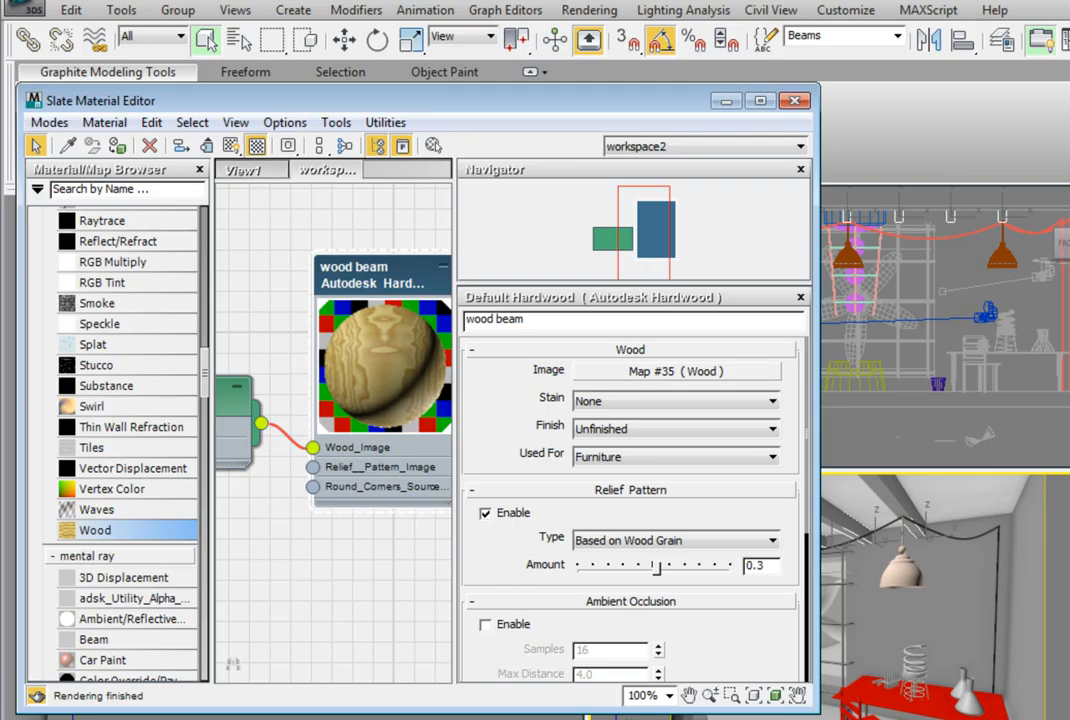
Render the Camera02 view, continuing past the missing map file, to check the beams, and close the rendered frame
key(shift+q)
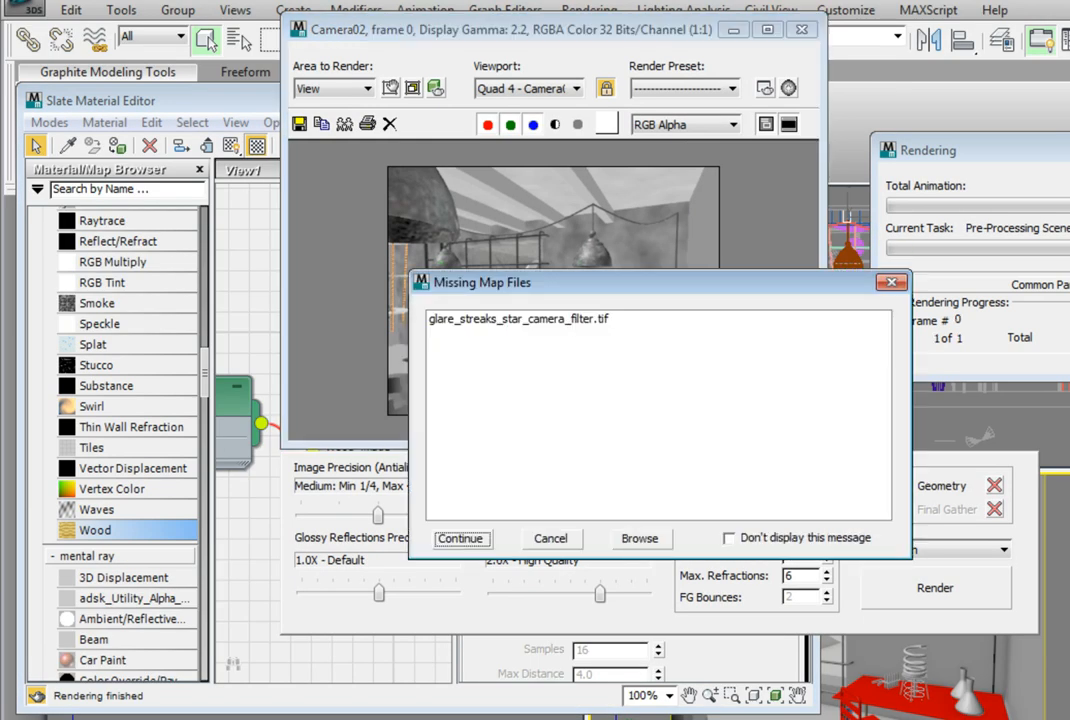
key(Return)
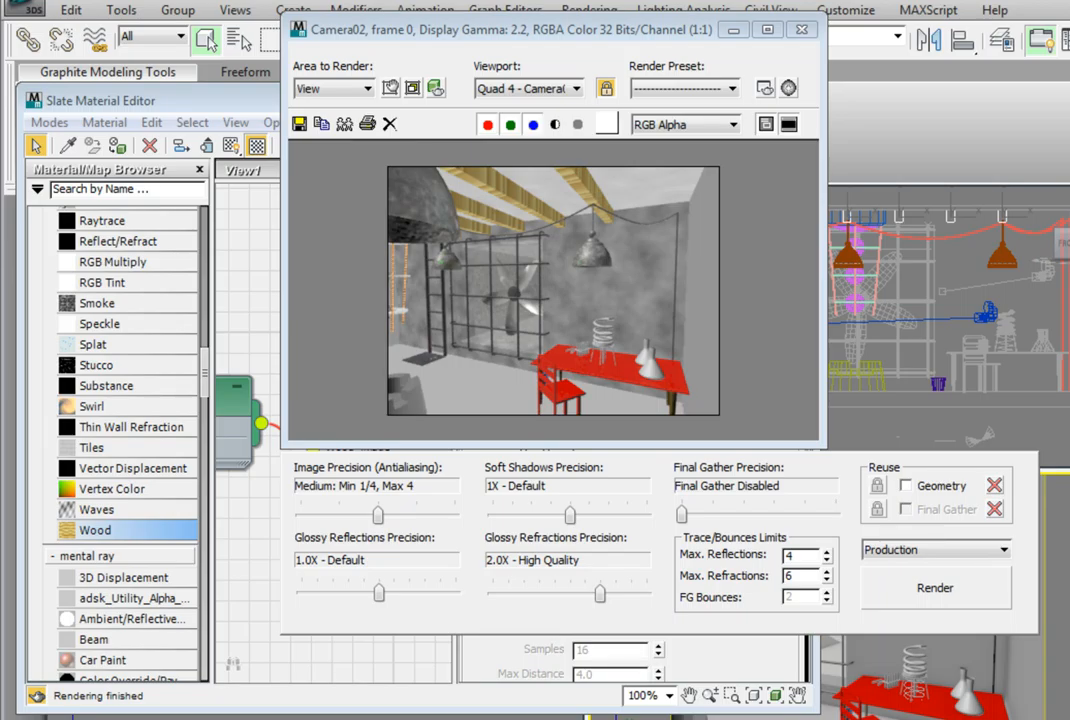
click(801, 29)
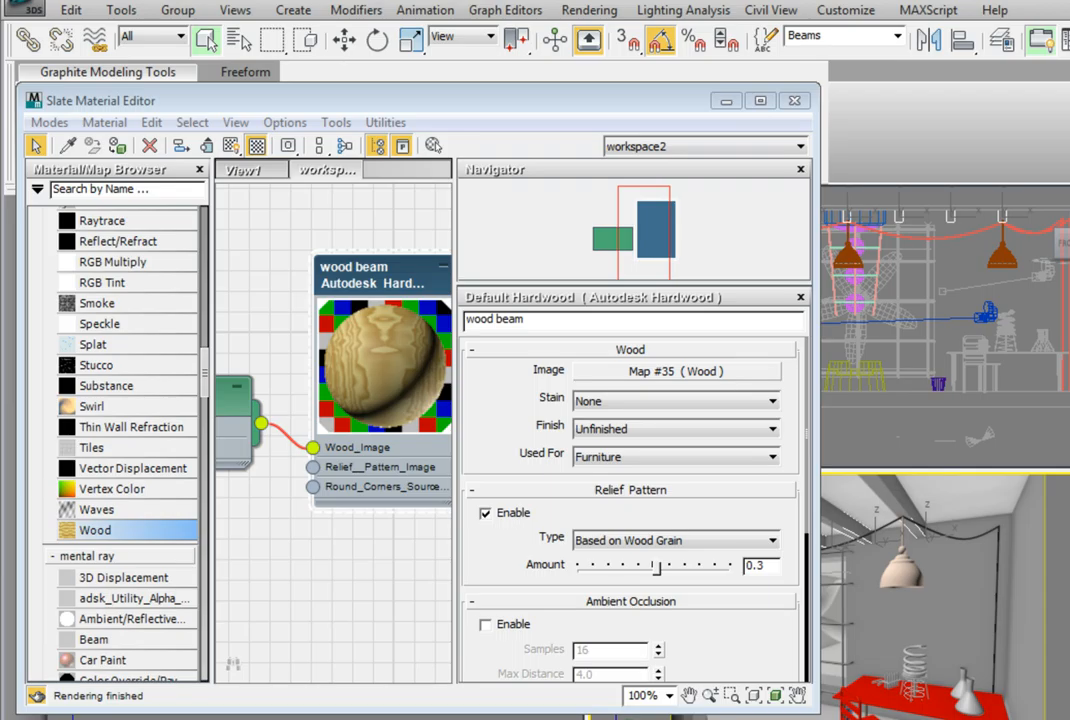
Add a Cellular map below the Wood map and wire it into the wood beam material's Relief_Pattern_Image input
scroll(165, 227, up, 7)
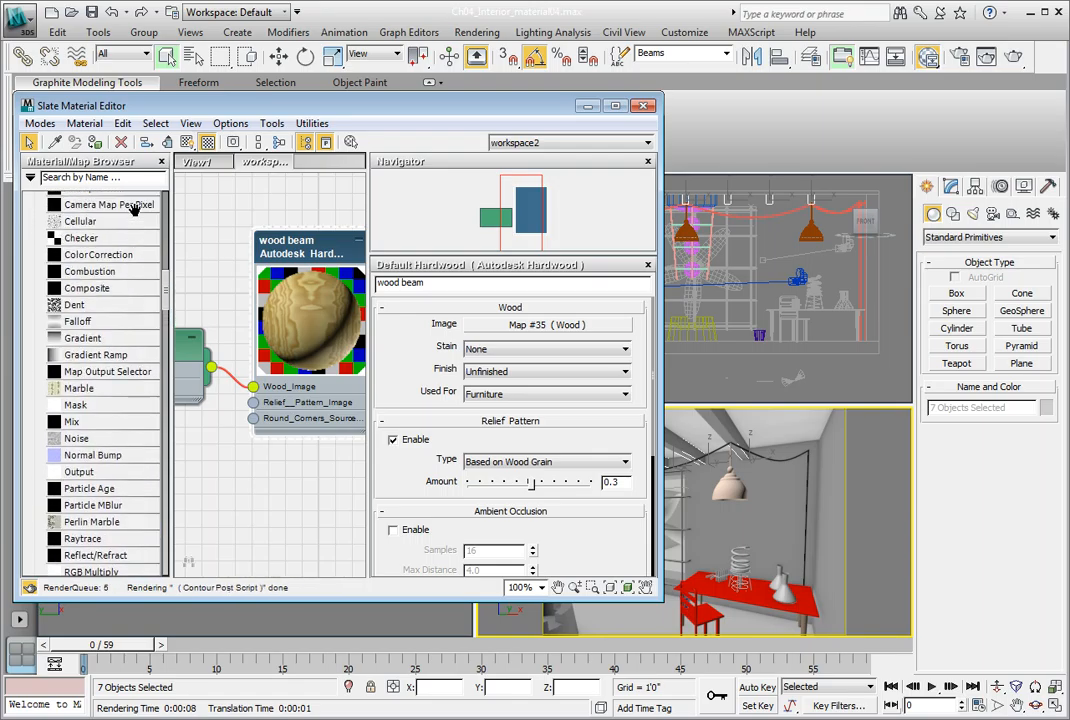
scroll(135, 210, up, 3)
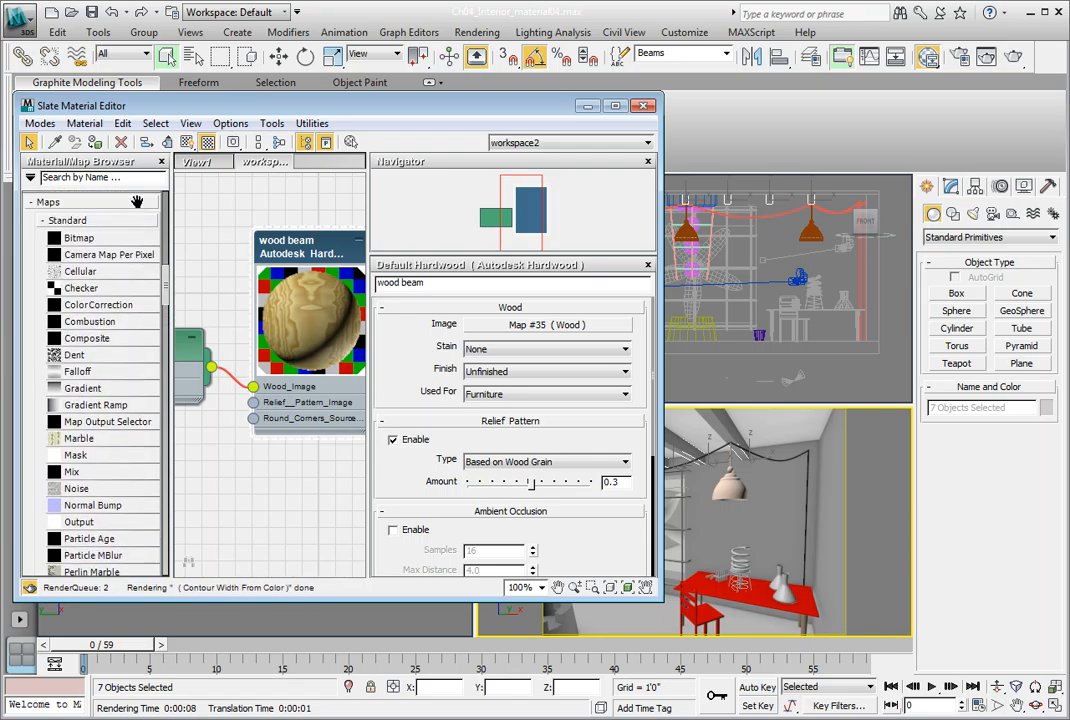
drag(80, 286, 200, 490)
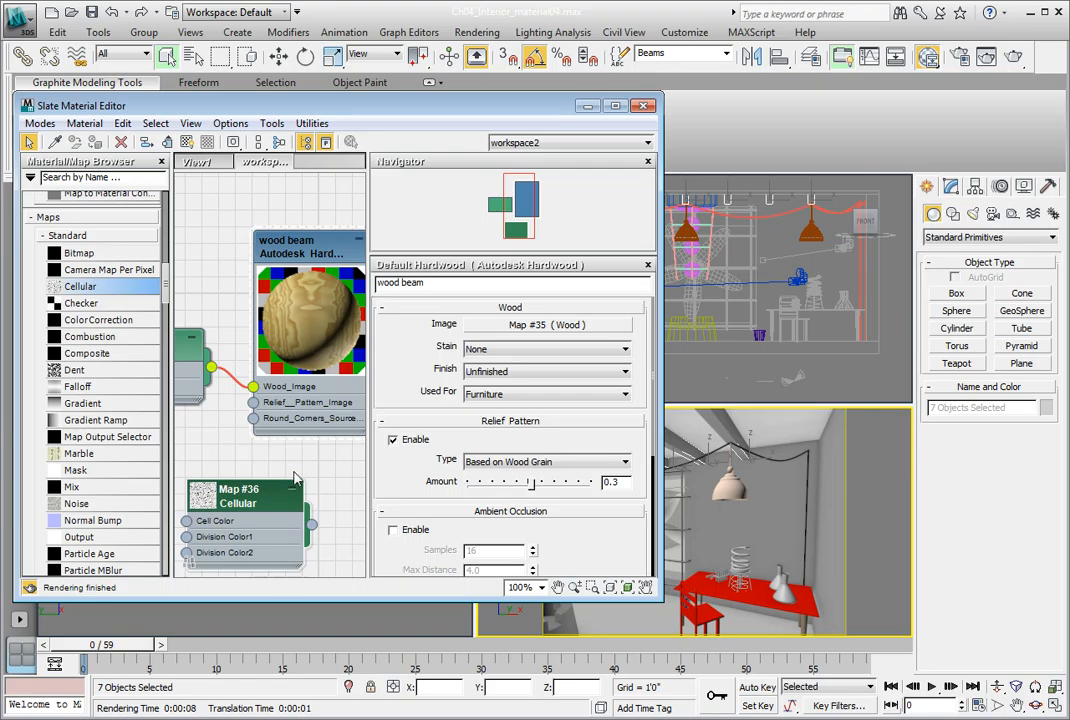
middle_drag(332, 480, 338, 404)
drag(279, 420, 214, 415)
middle_drag(290, 382, 268, 395)
drag(228, 461, 240, 344)
middle_drag(258, 447, 296, 455)
drag(295, 455, 250, 406)
middle_drag(342, 408, 275, 433)
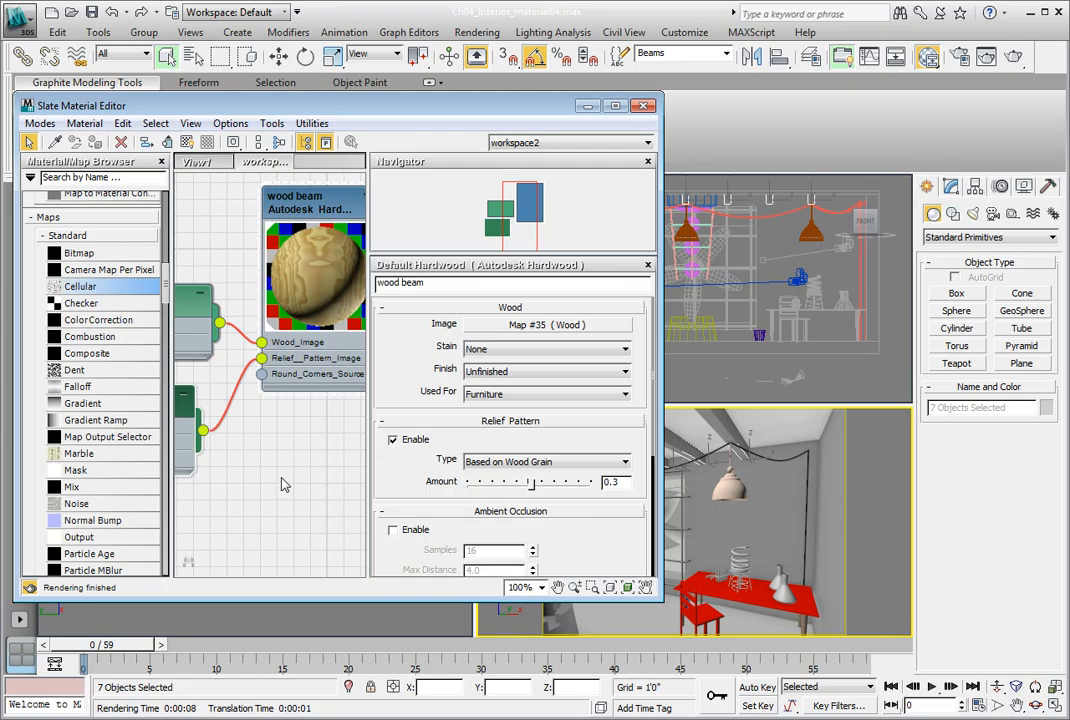
Set the wood beam material's relief pattern type to Custom with an amount of 0.5
middle_drag(280, 479, 249, 488)
click(250, 218)
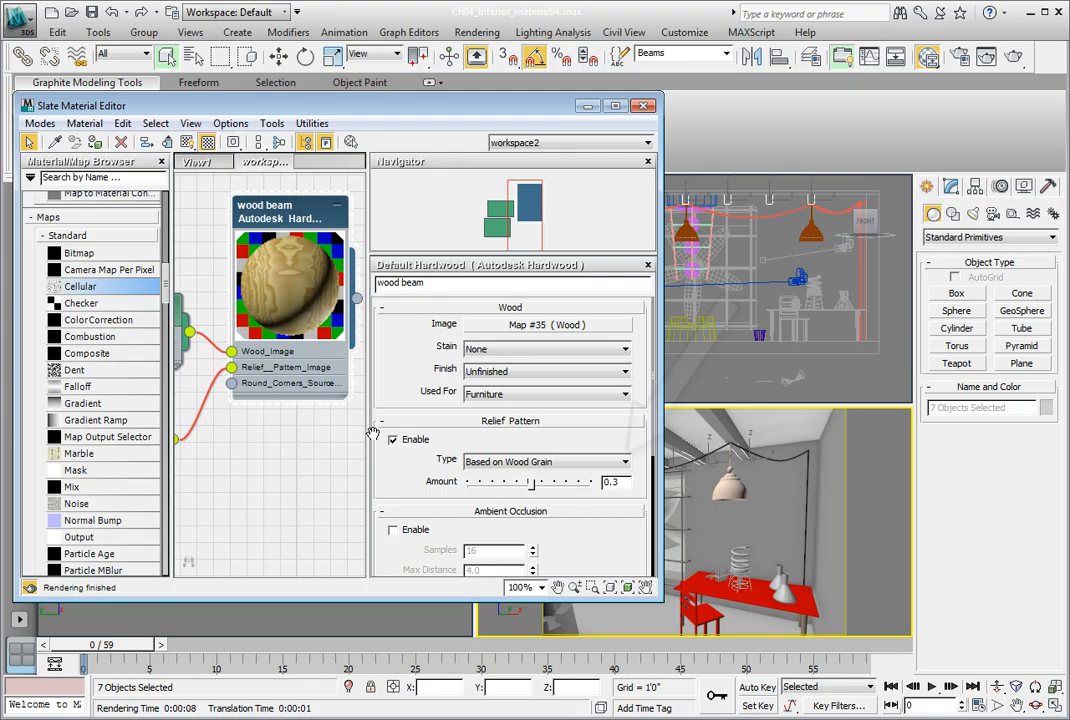
drag(403, 381, 401, 327)
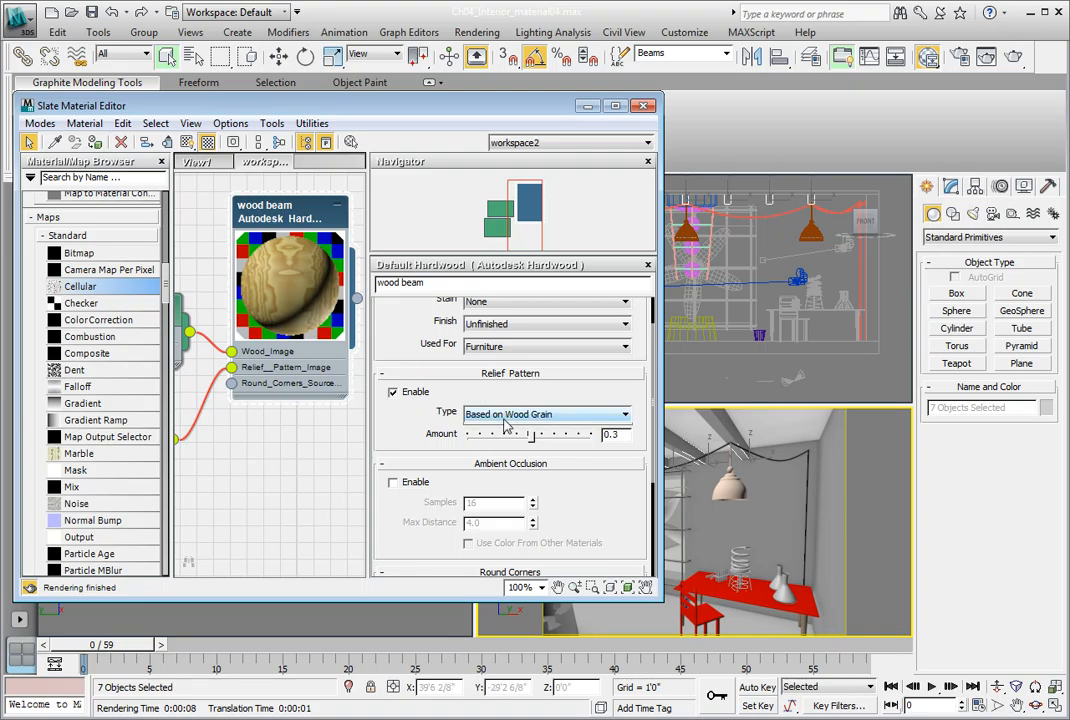
click(507, 416)
click(499, 440)
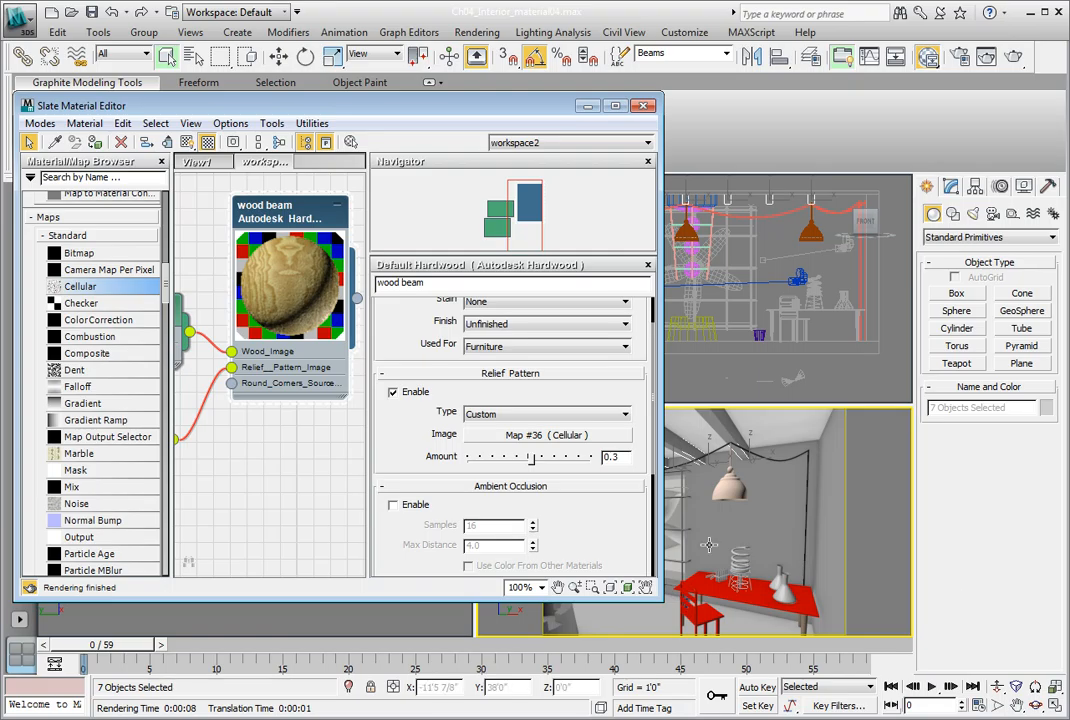
double_click(614, 456)
text(.5)
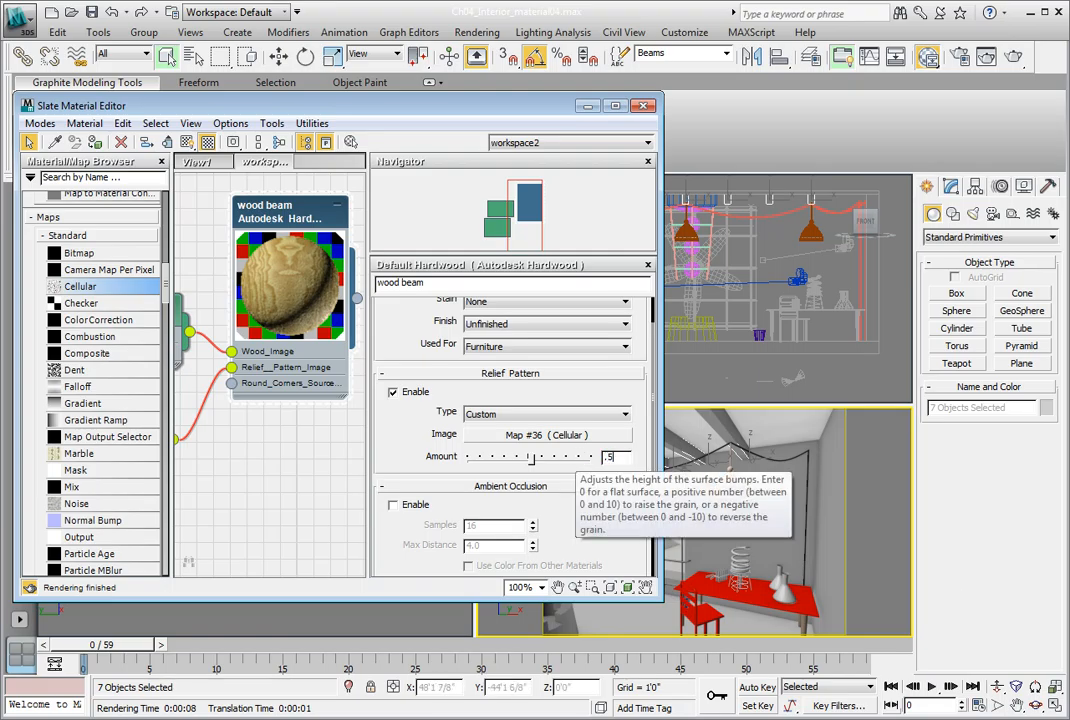
key(Return)
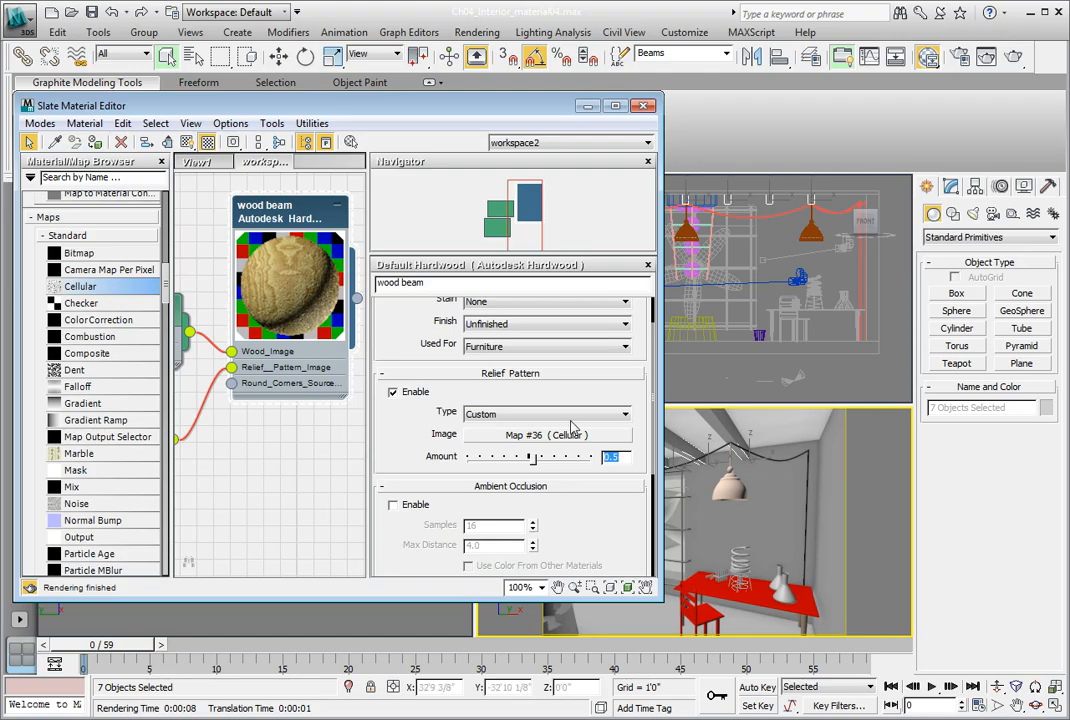
Open the parameters of the Cellular map feeding the relief pattern and enlarge its node preview
middle_drag(250, 470, 413, 461)
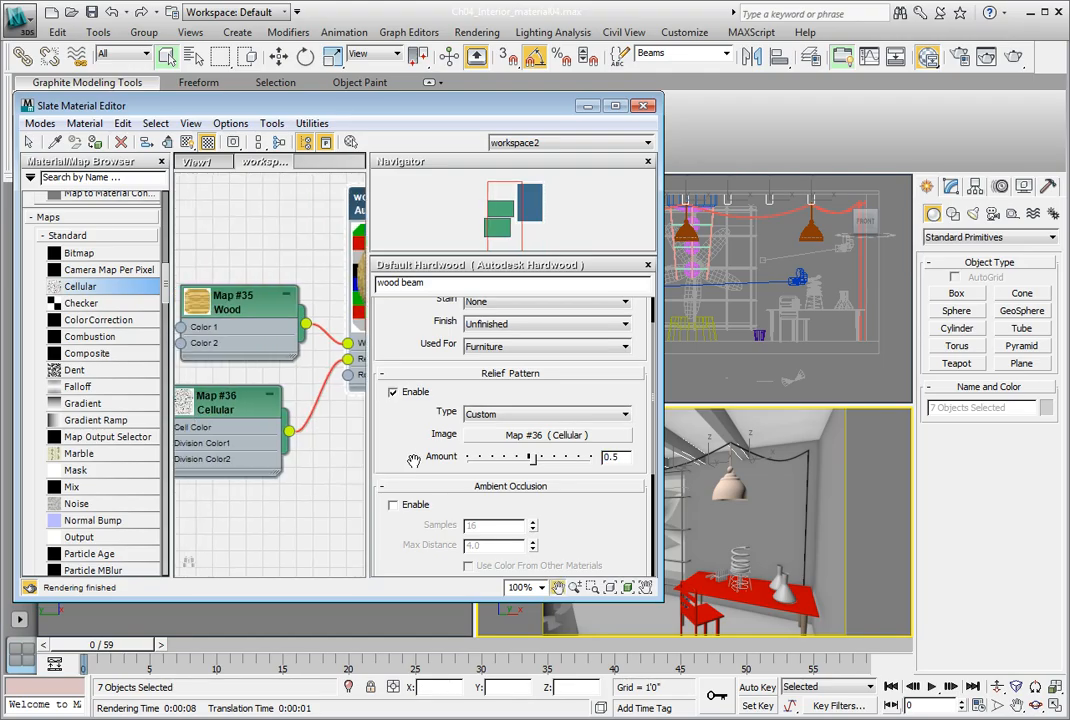
double_click(217, 410)
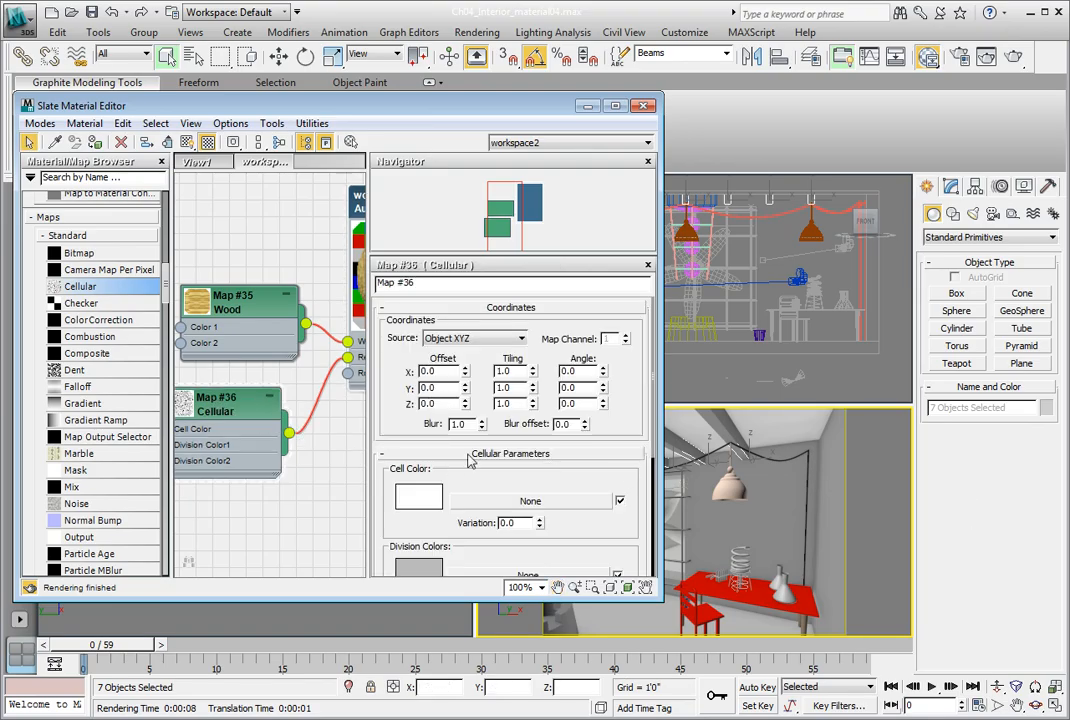
middle_drag(262, 387, 321, 387)
double_click(238, 403)
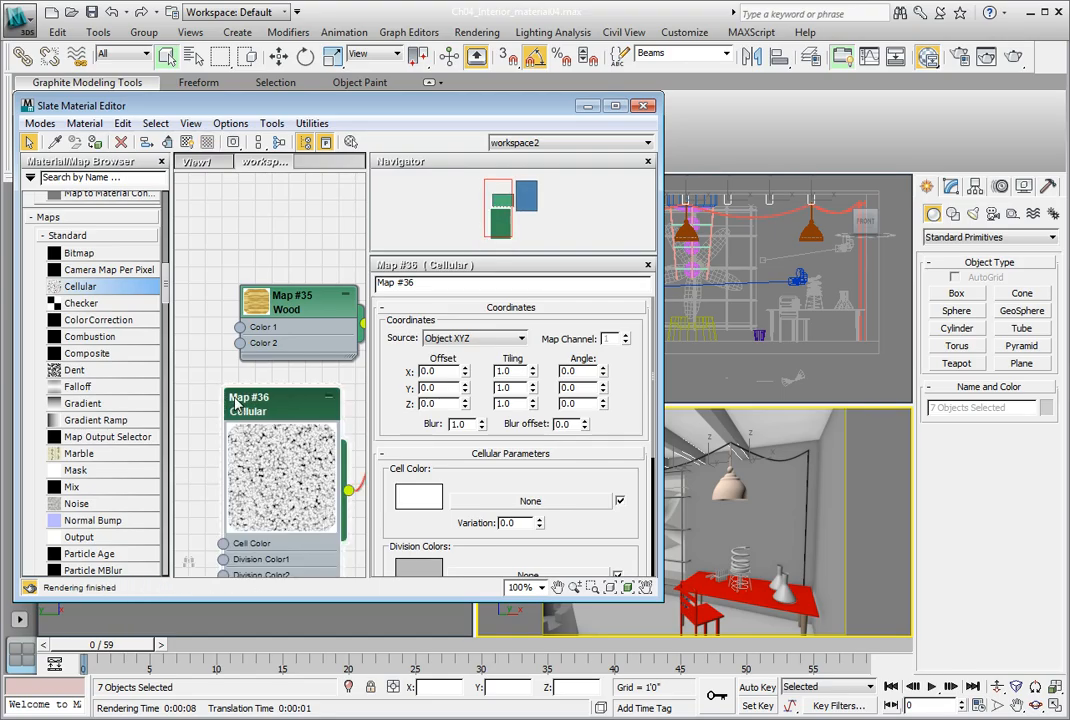
middle_drag(225, 364, 218, 262)
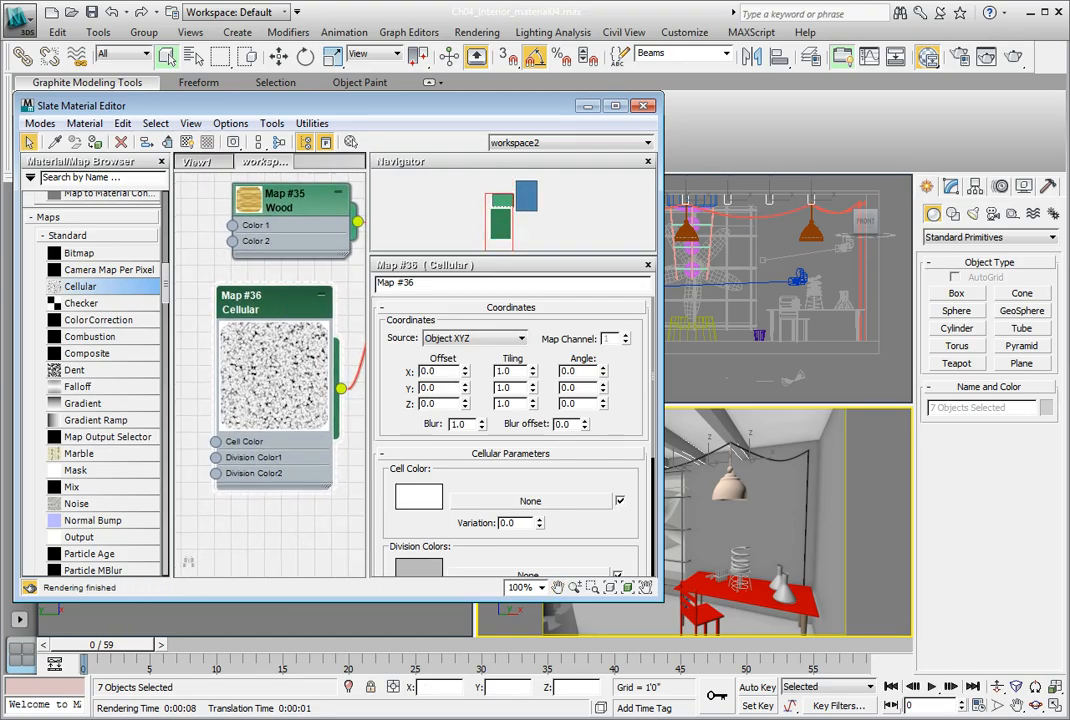
Set the Cellular map's cell characteristics to Chips and enable Fractal
drag(632, 413, 630, 325)
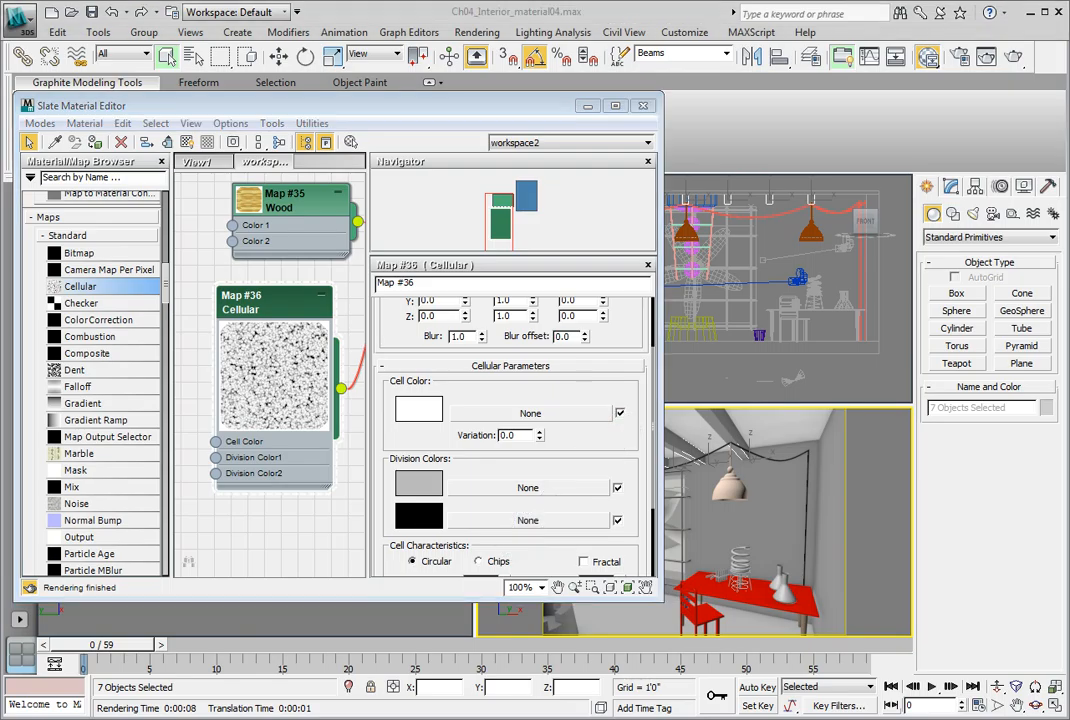
drag(621, 445, 621, 387)
click(479, 503)
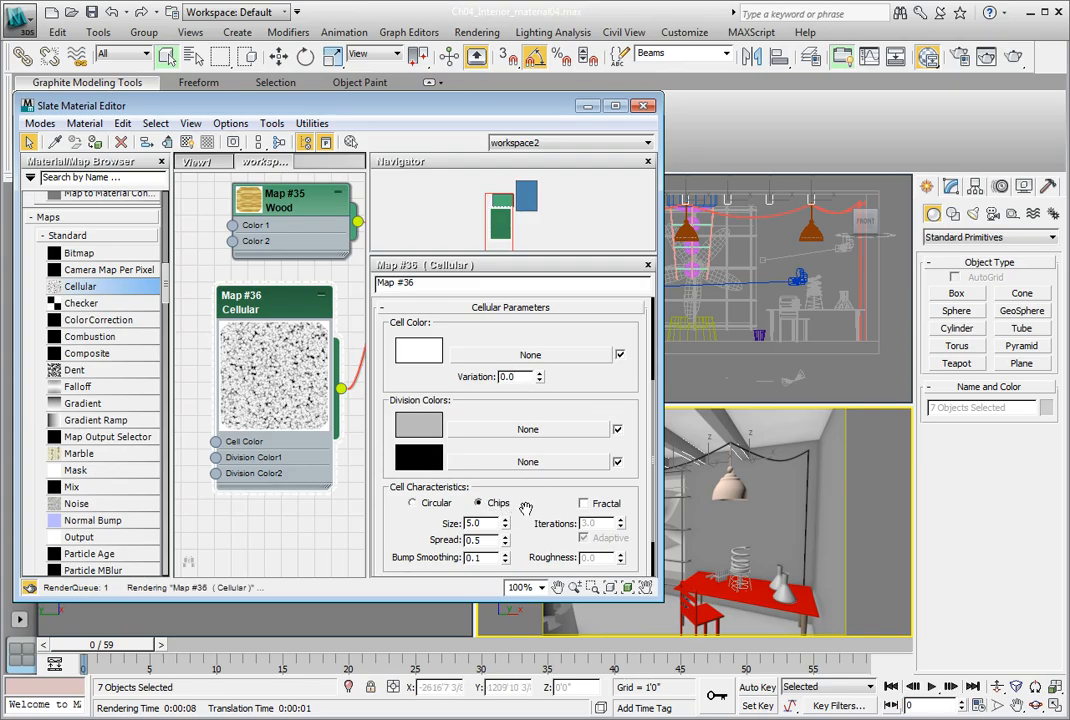
click(584, 503)
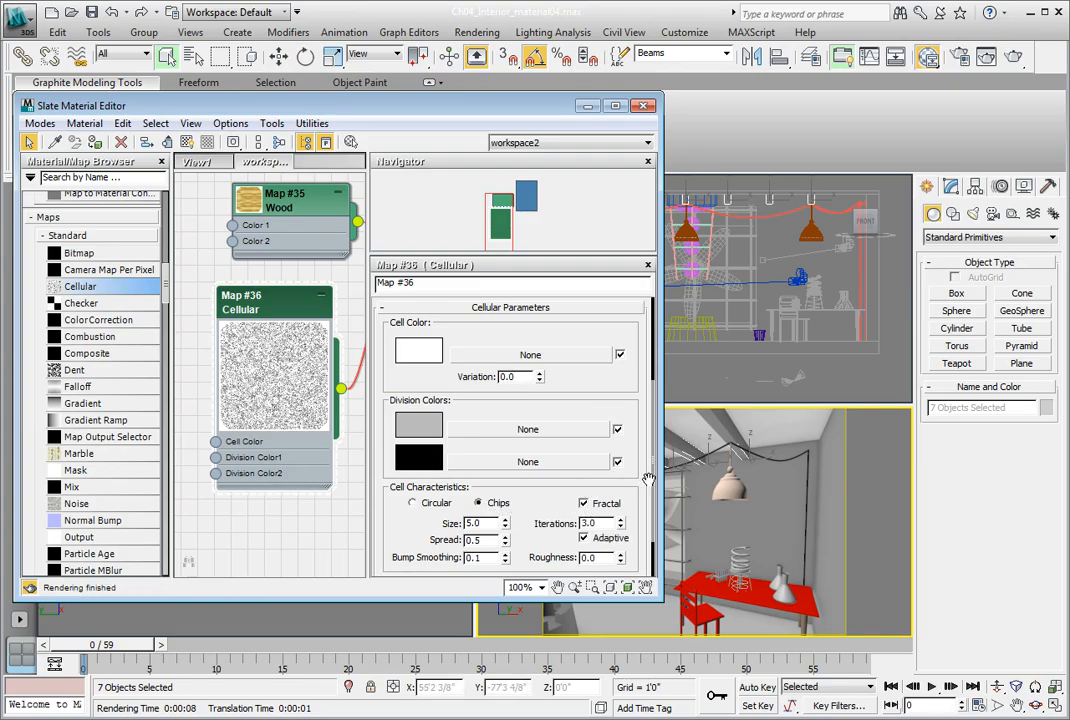
drag(648, 480, 646, 445)
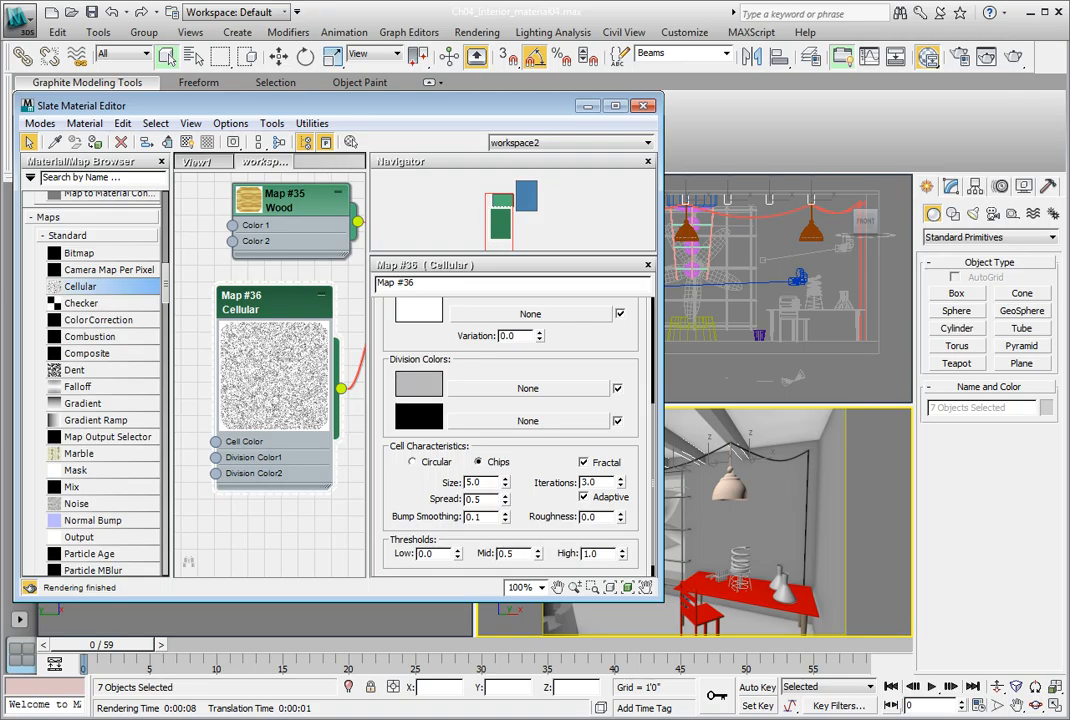
Render the Camera02 view to check the beams with the adjusted Cellular relief
click(1014, 57)
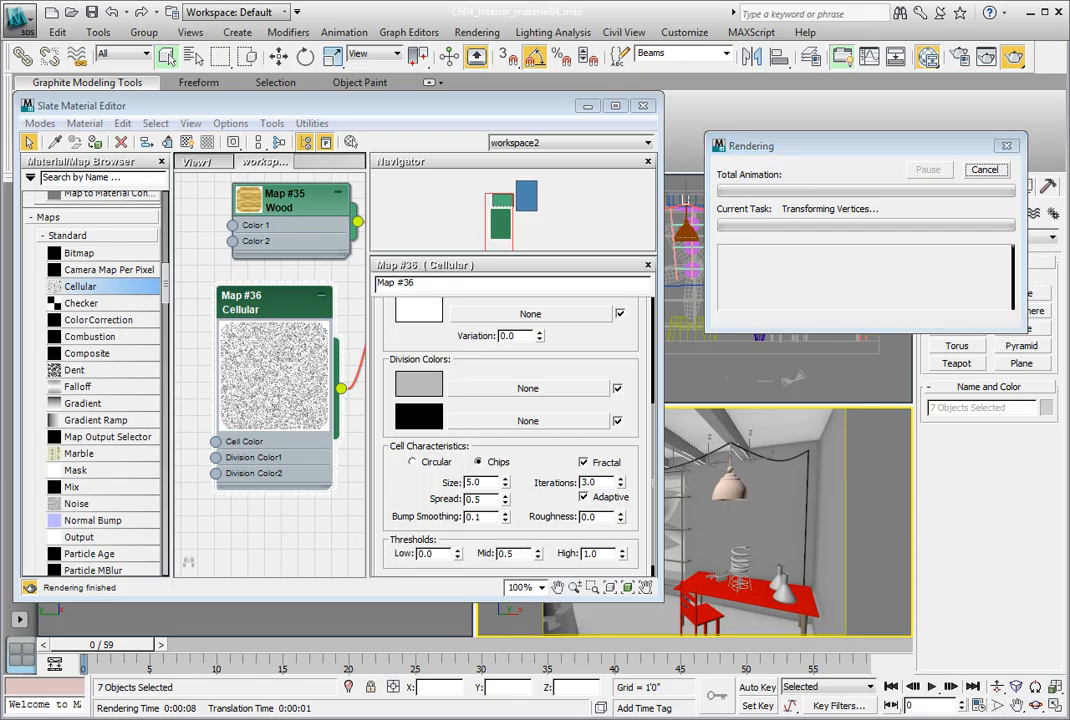
key(Return)
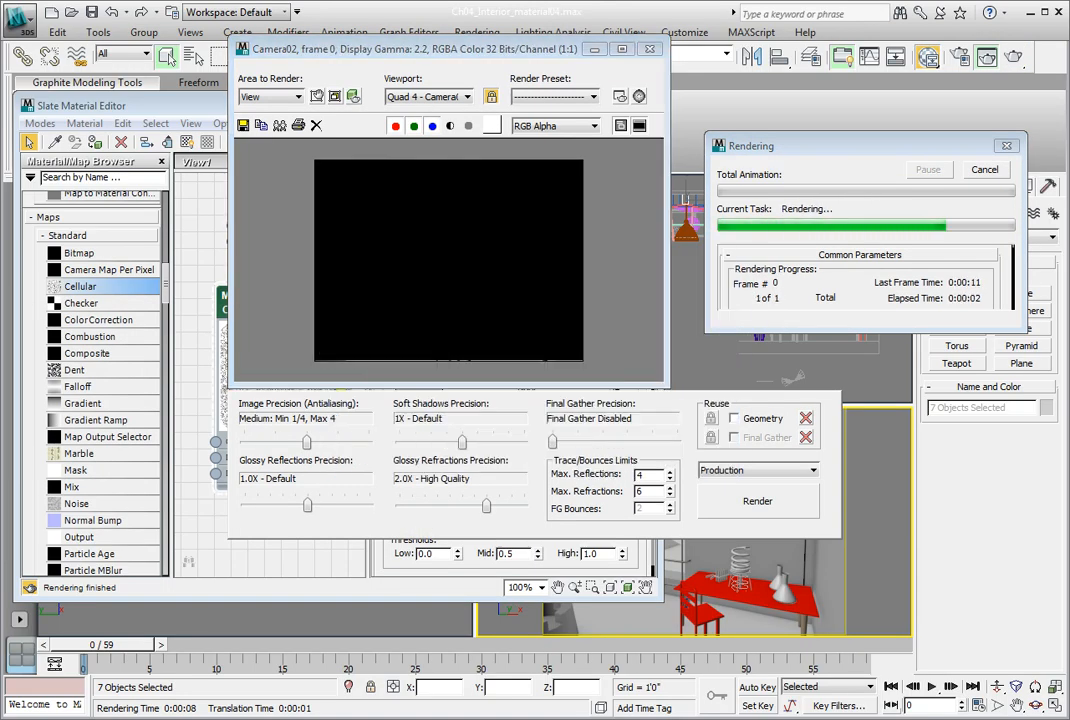